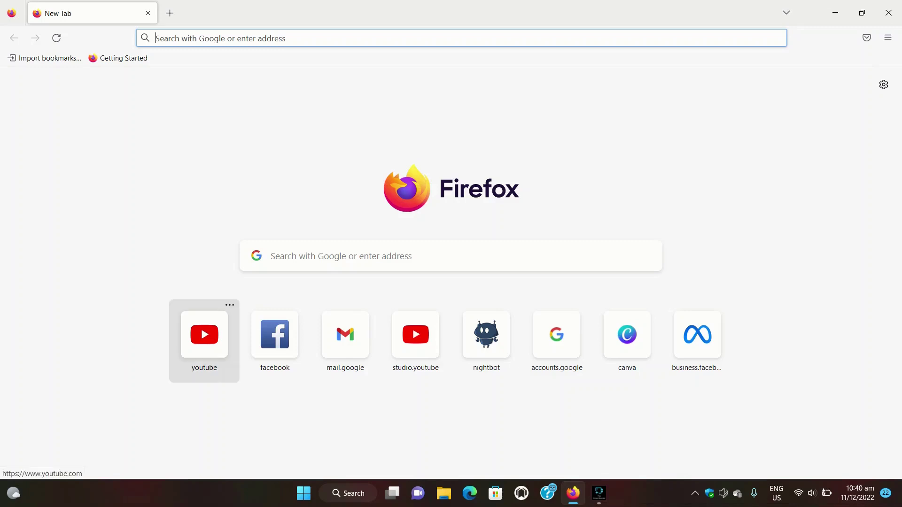
- Go to YouTube and start a new video upload from the Create menu
click(204, 334)
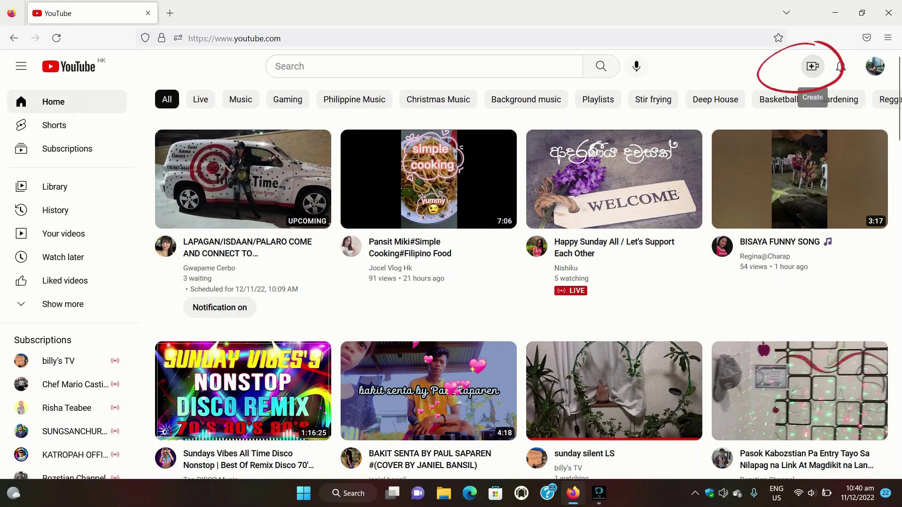
click(813, 65)
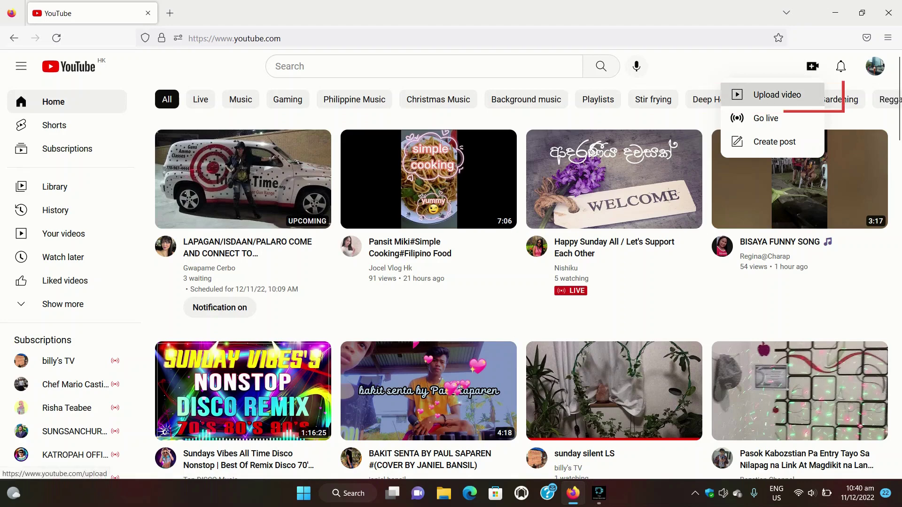
click(777, 95)
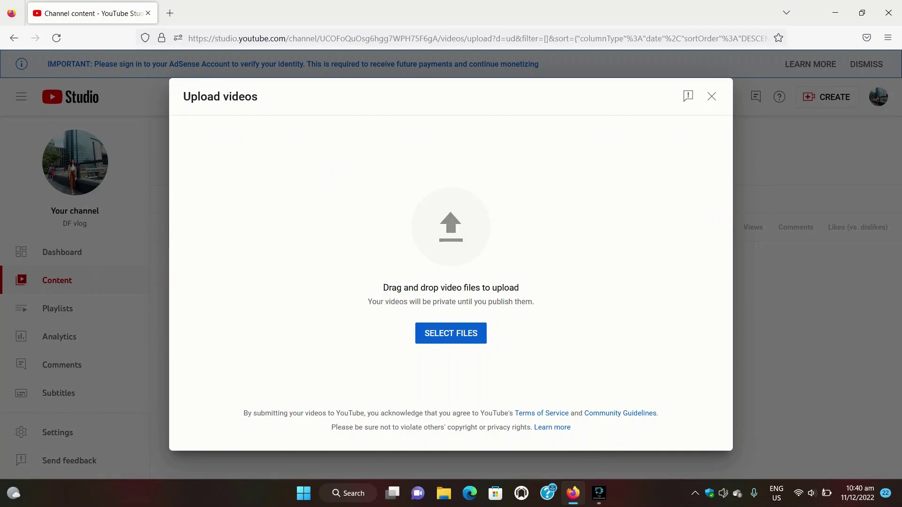
- Upload the 'how to enable comments on youtube' video from the Downloads folder
click(451, 333)
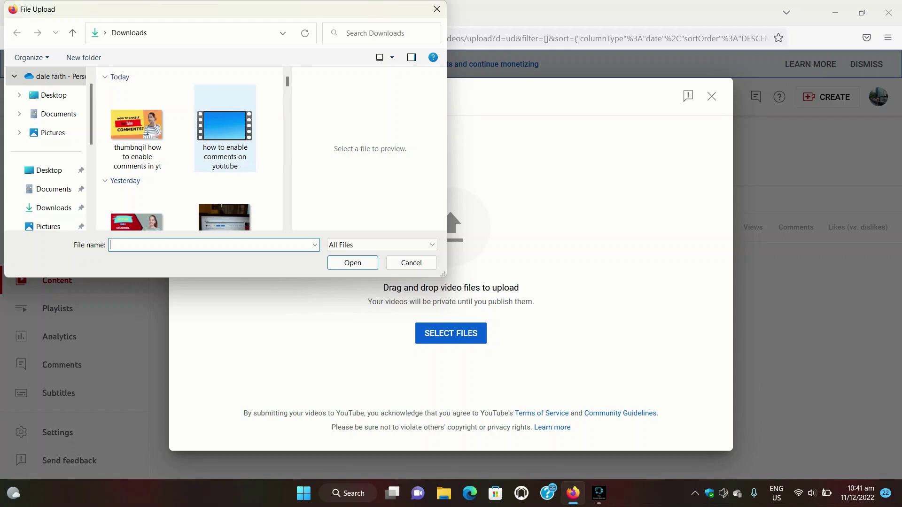
click(225, 130)
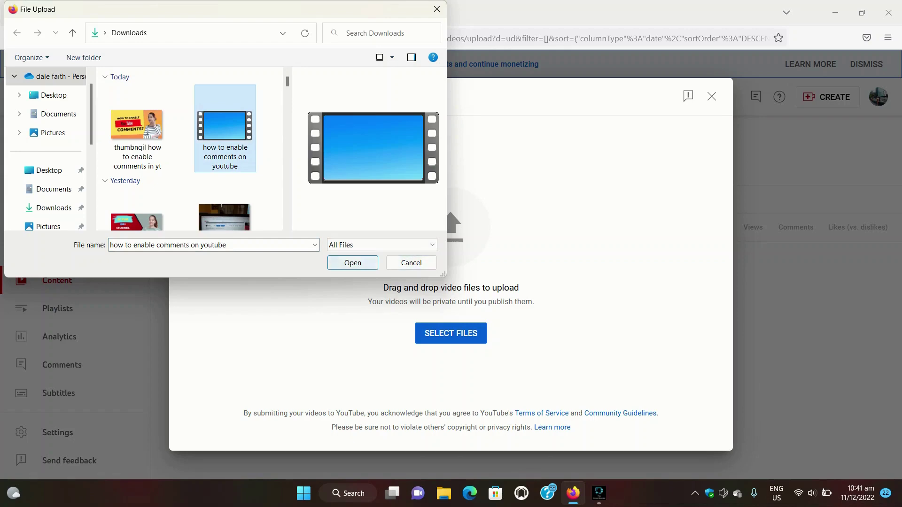
click(352, 262)
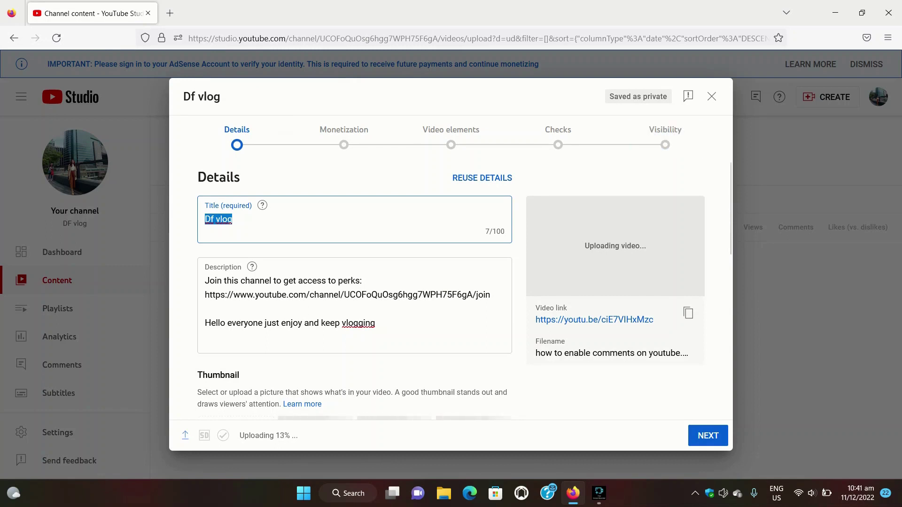
- Replace the title 'Df vlog' with 'HOW TO ENABLE COMMENTS ON YOUTUBE?' and select the description's greeting line
click(204, 219)
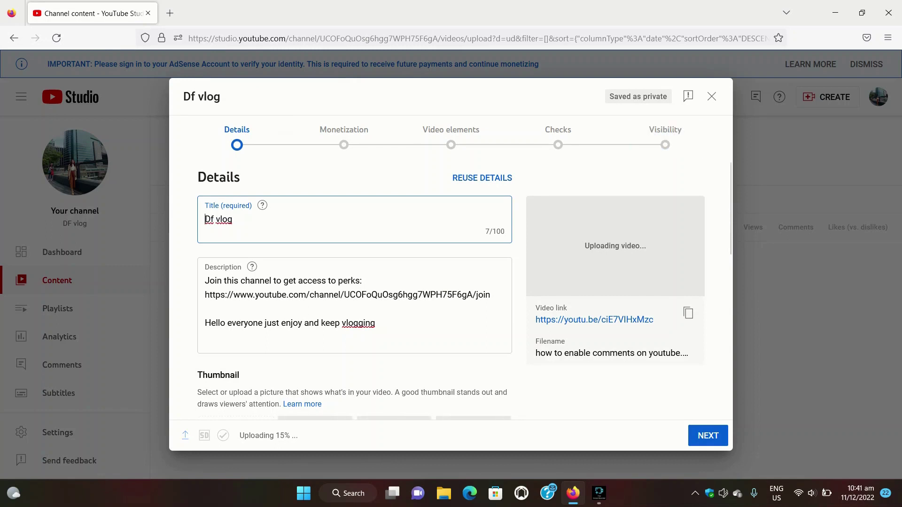
drag(222, 219, 205, 219)
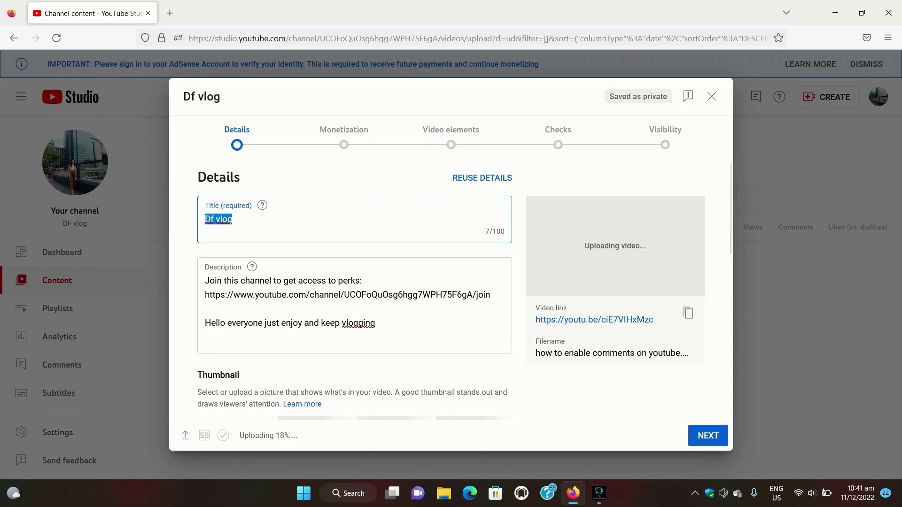
key(BackSpace)
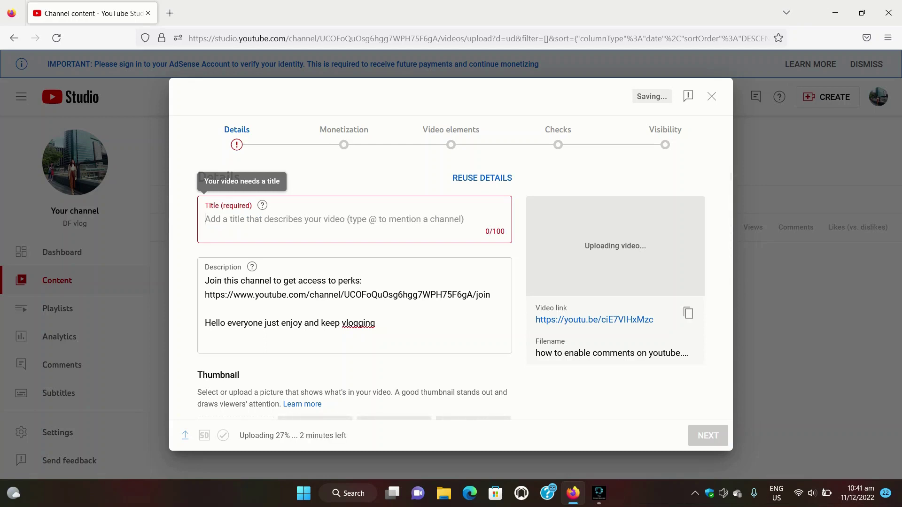
text(HOW)
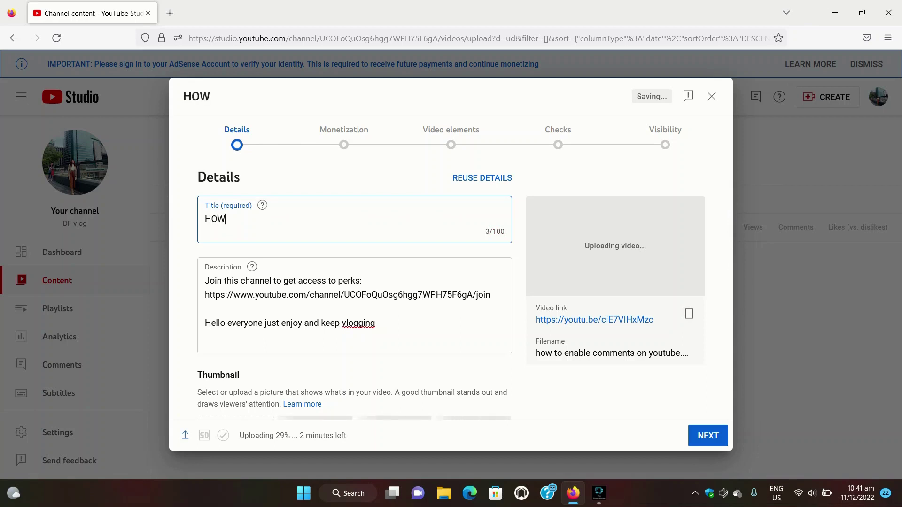
text( TO)
text( ENABLE )
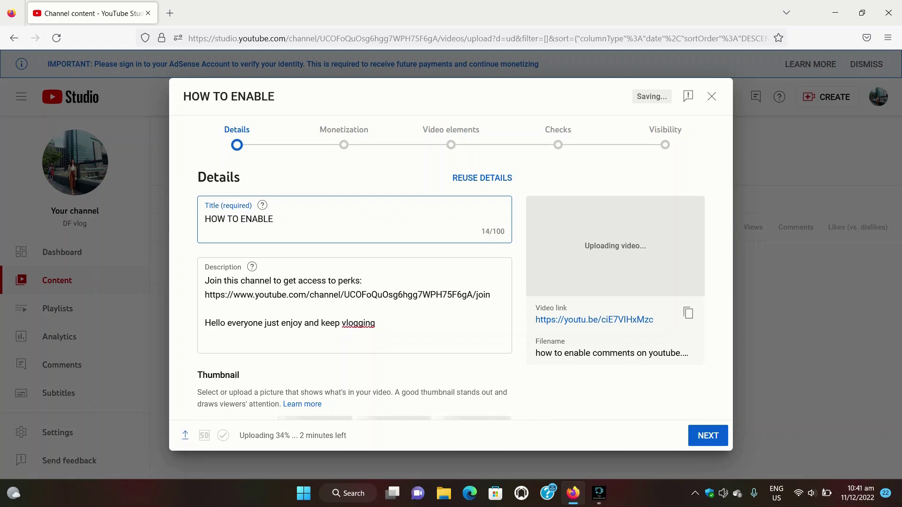
text(COM)
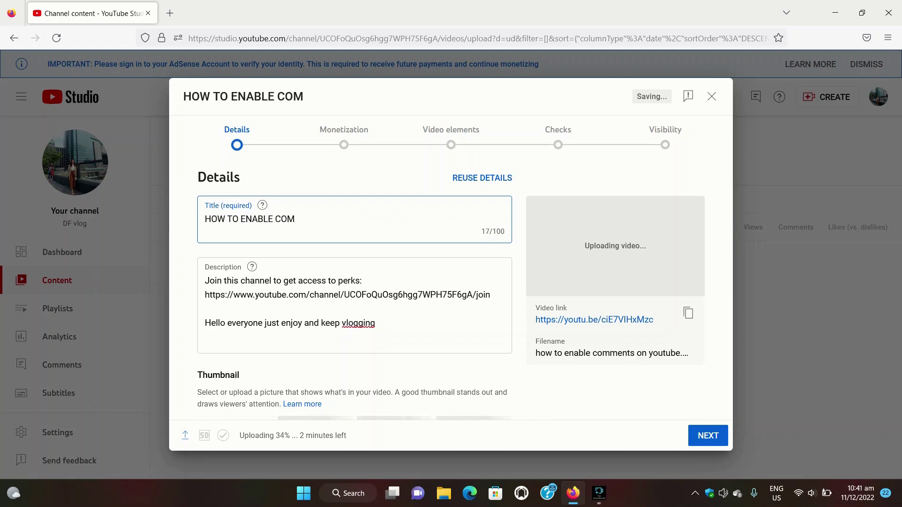
text(MENTS)
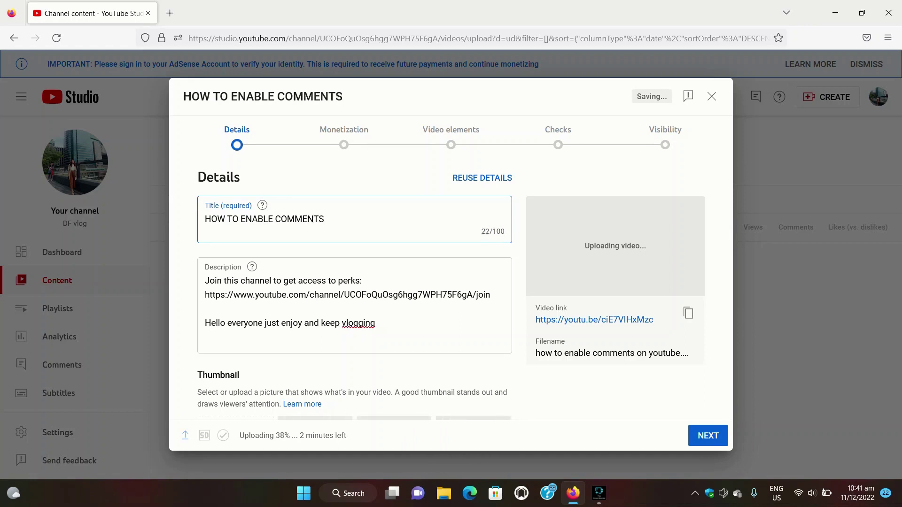
text( ON )
text(YOUTUBE)
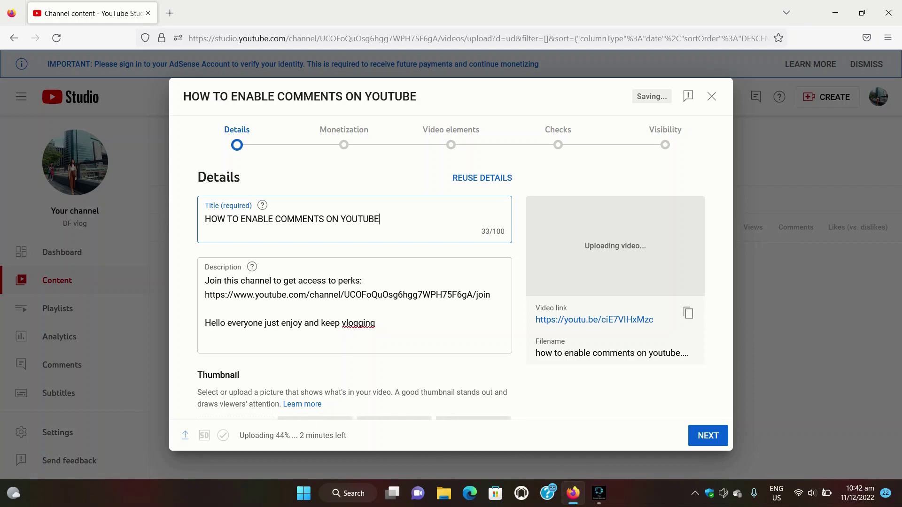
text(?)
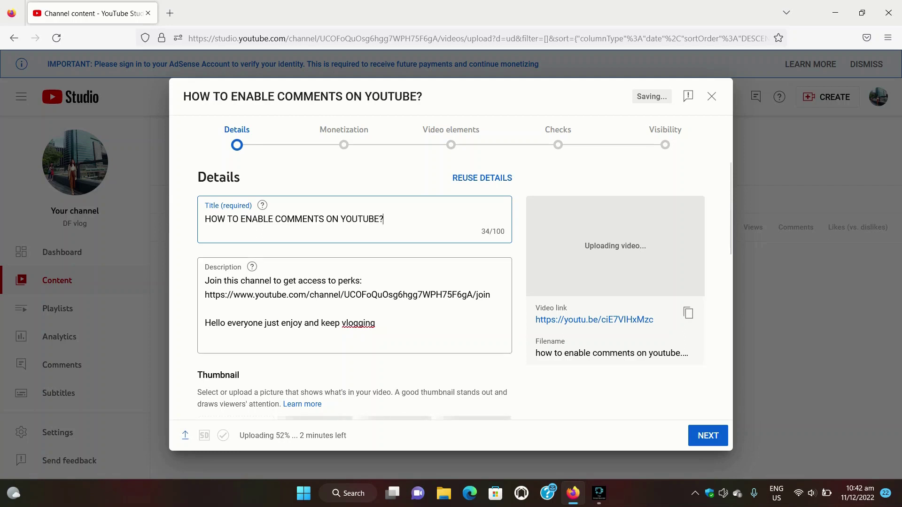
drag(375, 323, 205, 323)
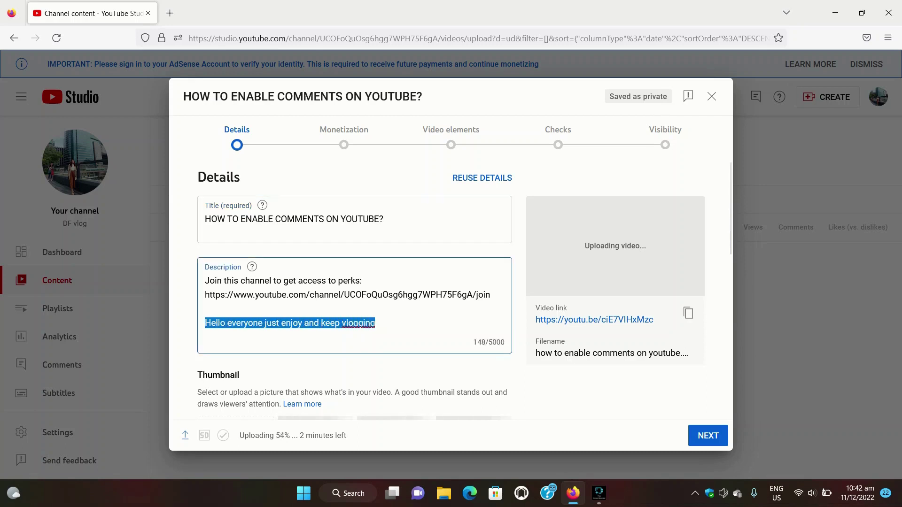
- Replace the greeting with 'This video is all about " HOW TO ENABLE COMMNETS ON YOUTUBE? "'
key(BackSpace)
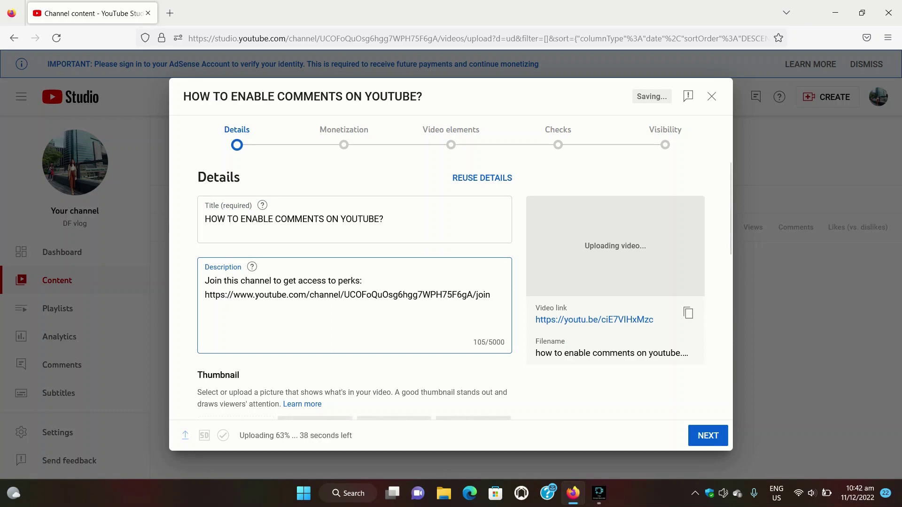
key(Return)
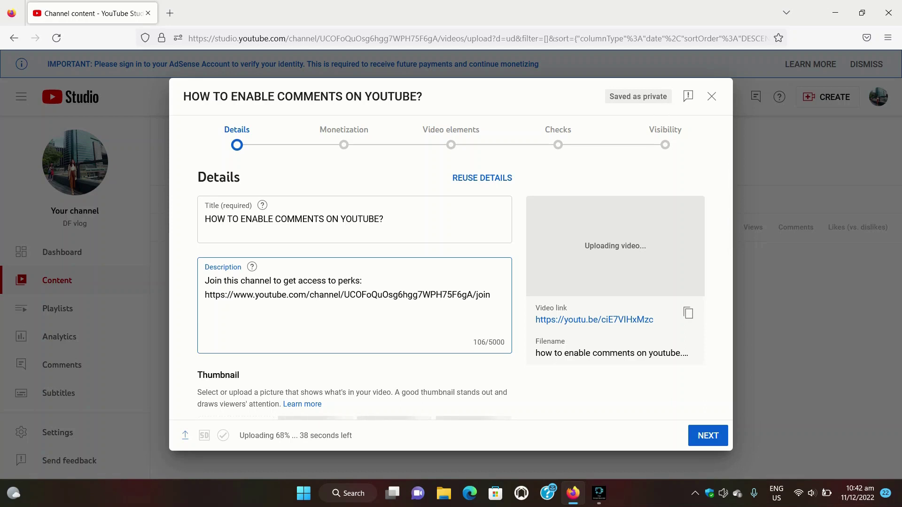
text(T)
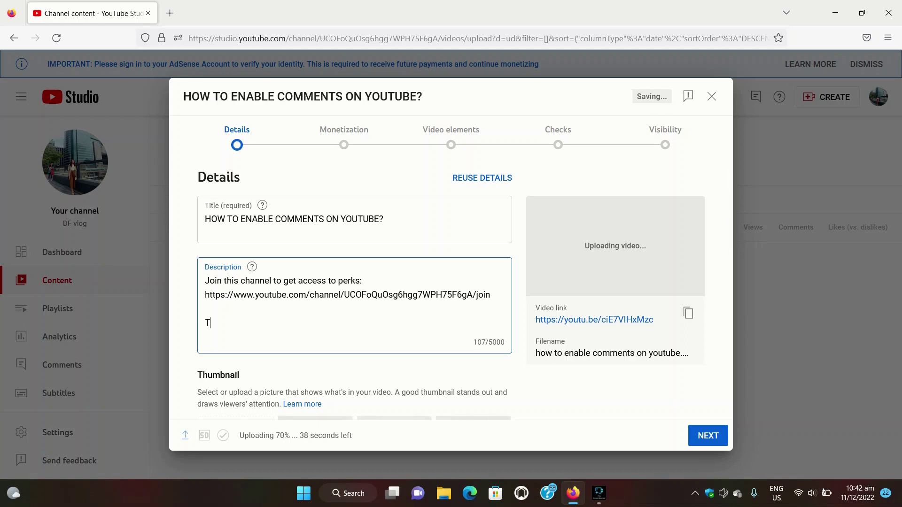
text(HIA)
key(BackSpace)
key(BackSpace)
text(t)
key(BackSpace)
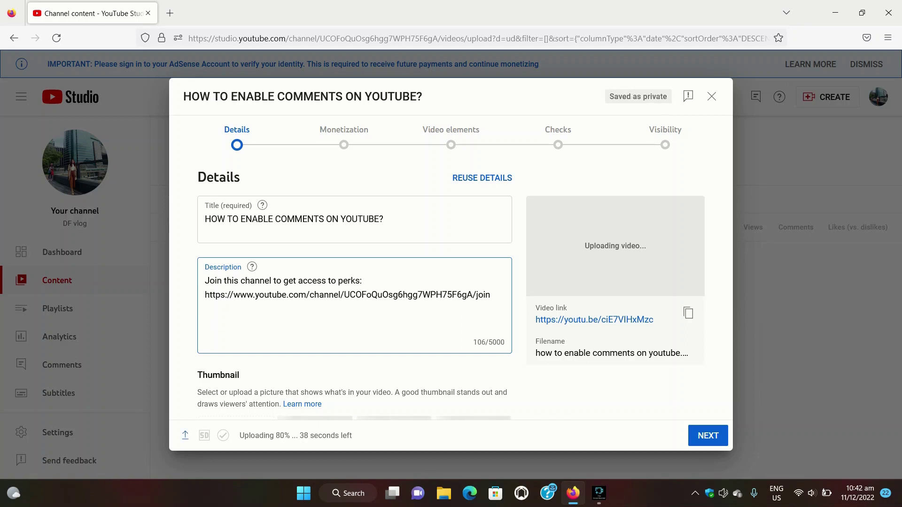
text(This v)
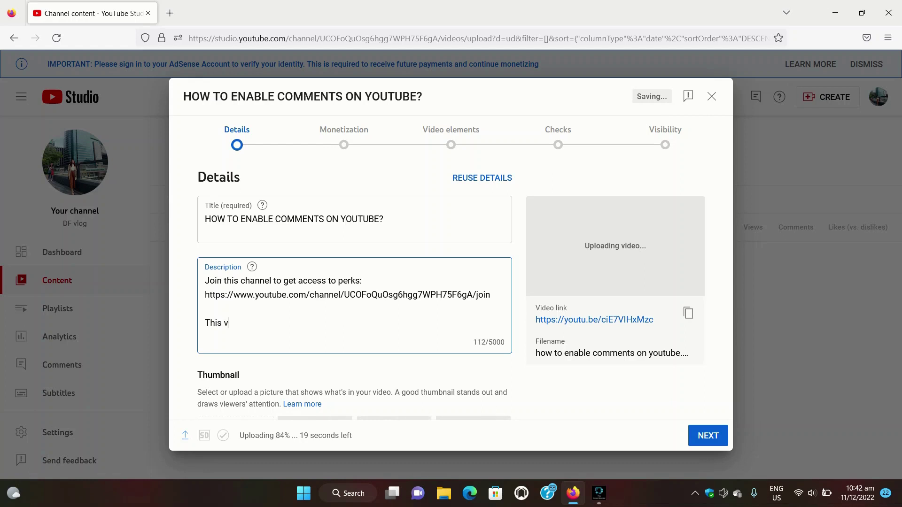
text( oe)
text(i)
key(BackSpace)
key(BackSpace)
key(BackSpace)
text(all)
text( about)
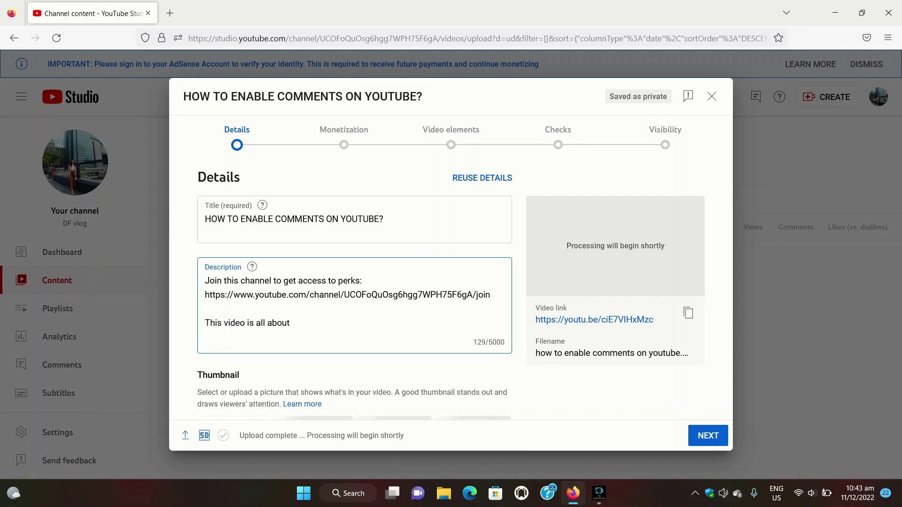
text(" HOW)
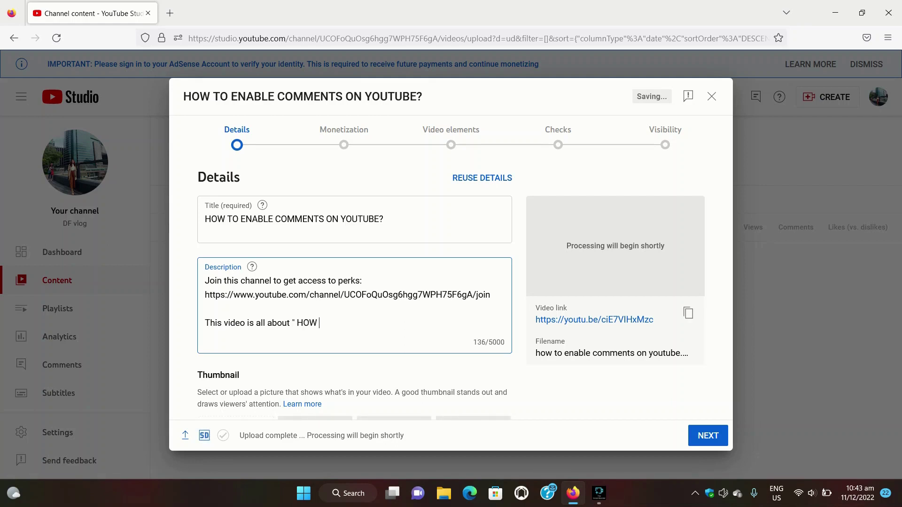
text(TO)
text( ENABLE C)
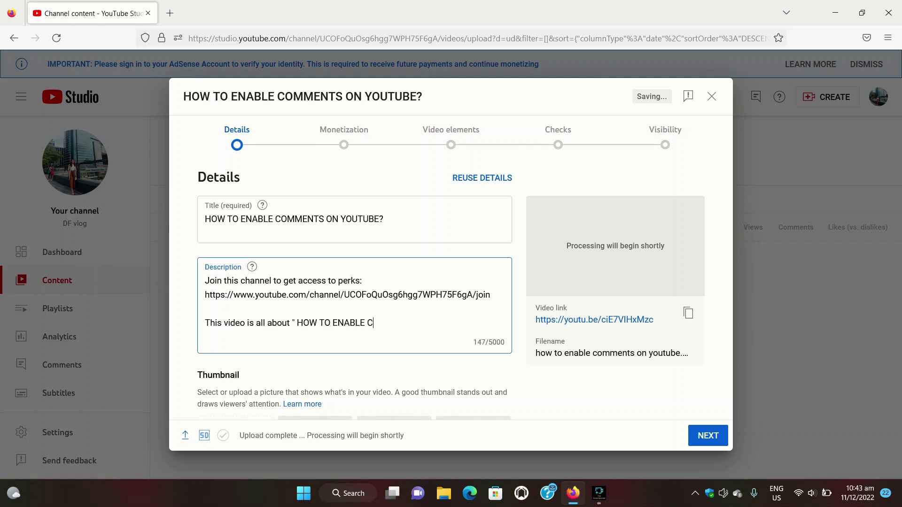
text( MNE)
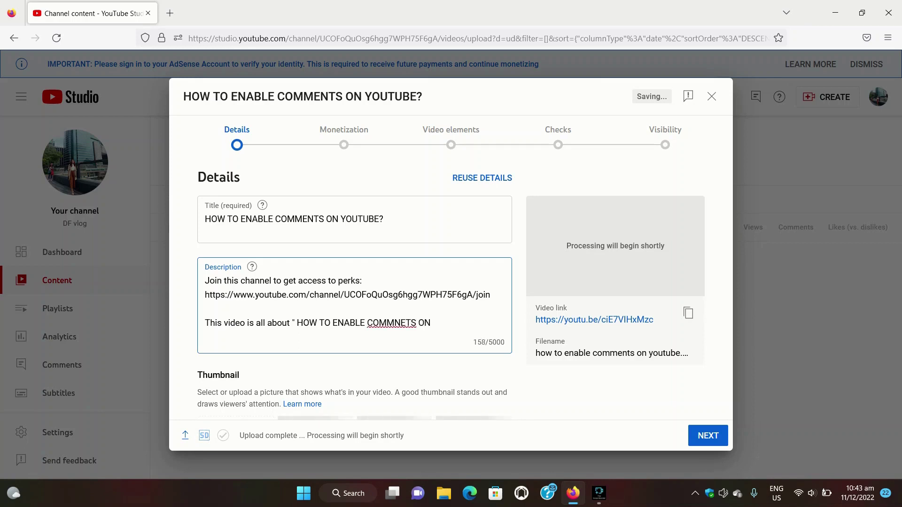
text(N YOUTUBE)
scroll(451, 291, down, 3)
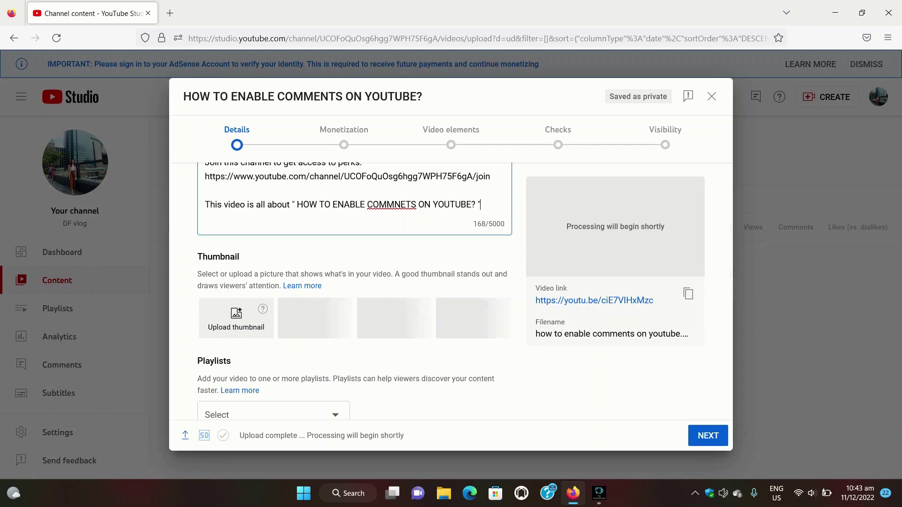
- Set the 'thumbnqil how to enable comments in yt' image from Downloads as the custom thumbnail
click(235, 318)
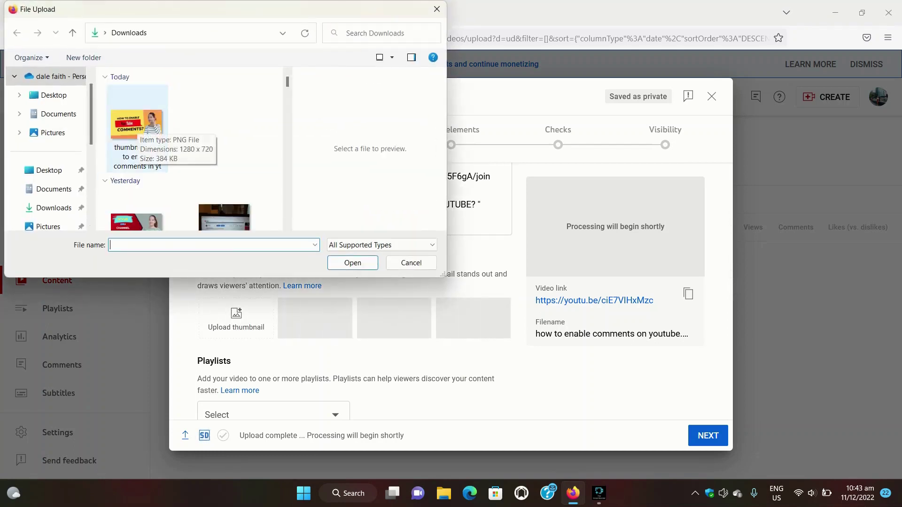
click(136, 126)
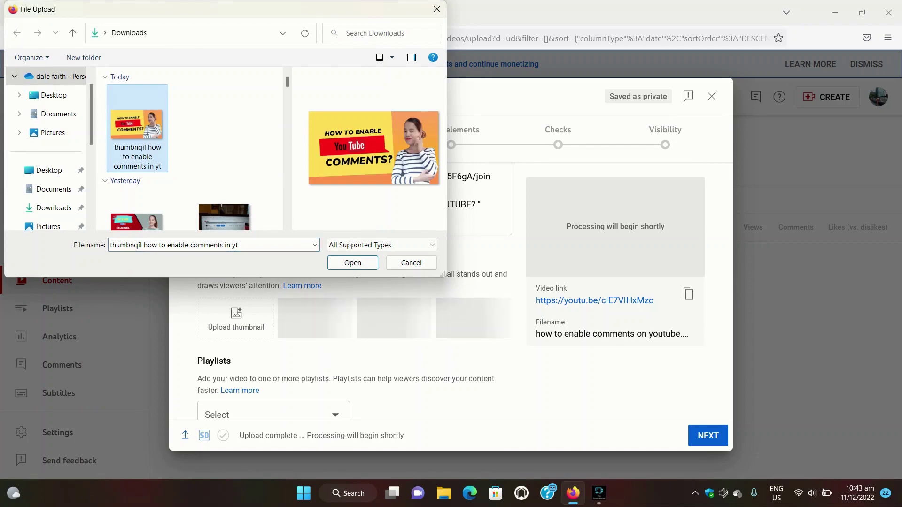
click(353, 262)
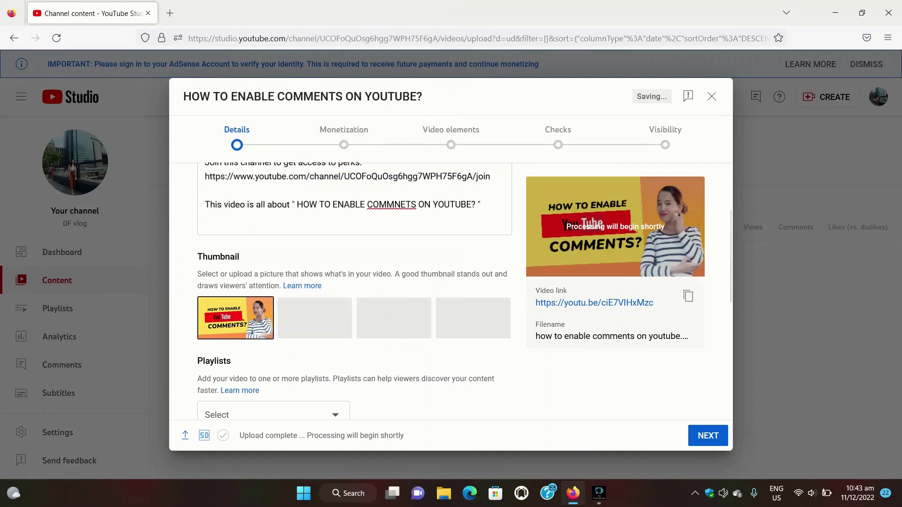
scroll(353, 292, down, 2)
scroll(352, 291, down, 3)
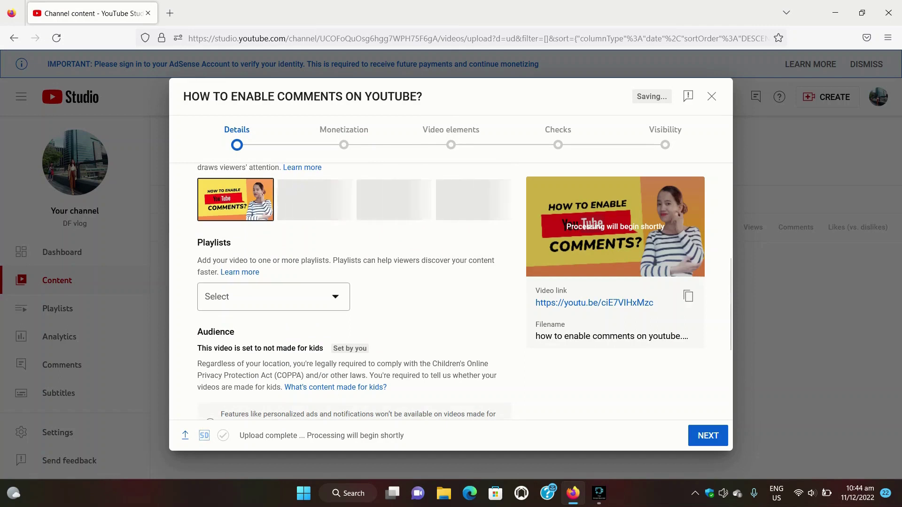
- Add the video to the Happy me playlist, leaving the audience as not made for kids
click(282, 296)
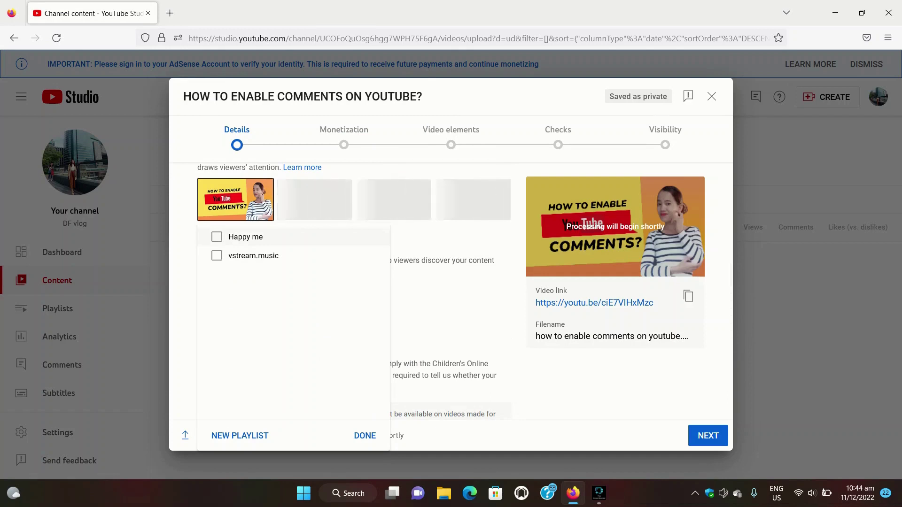
click(216, 237)
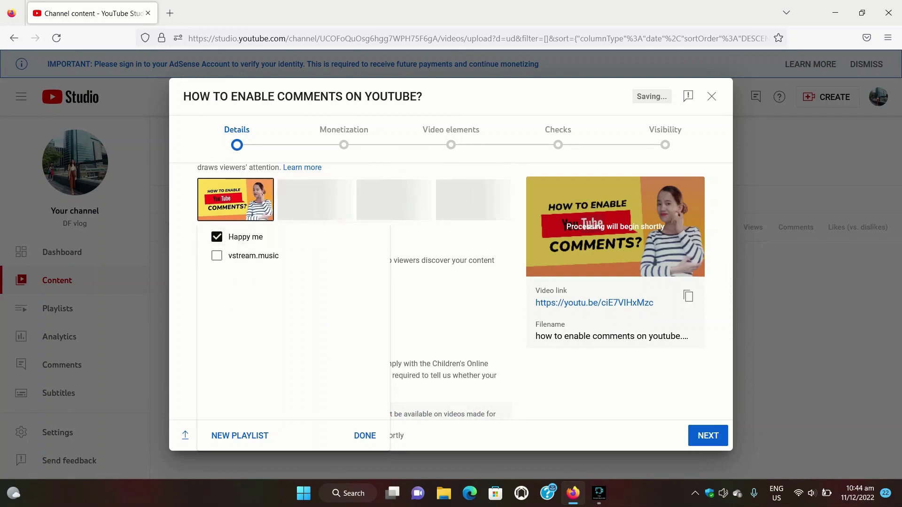
click(365, 435)
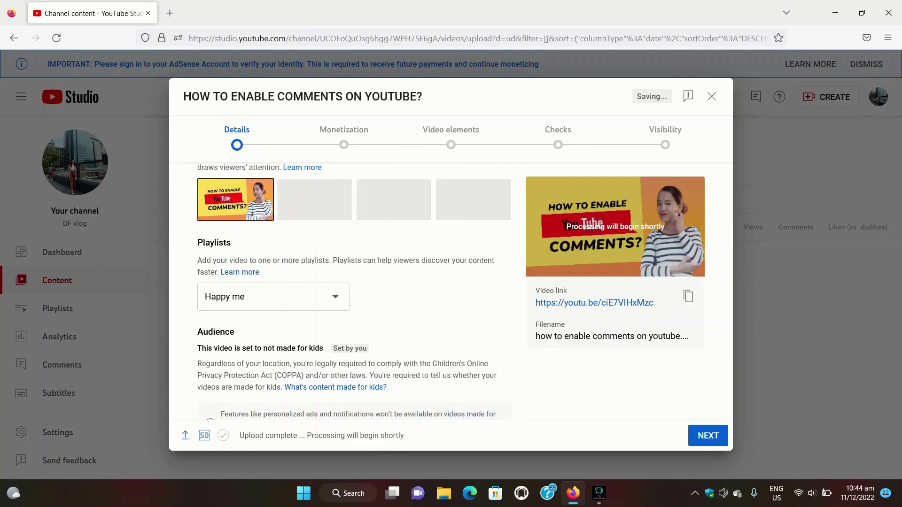
scroll(354, 291, down, 3)
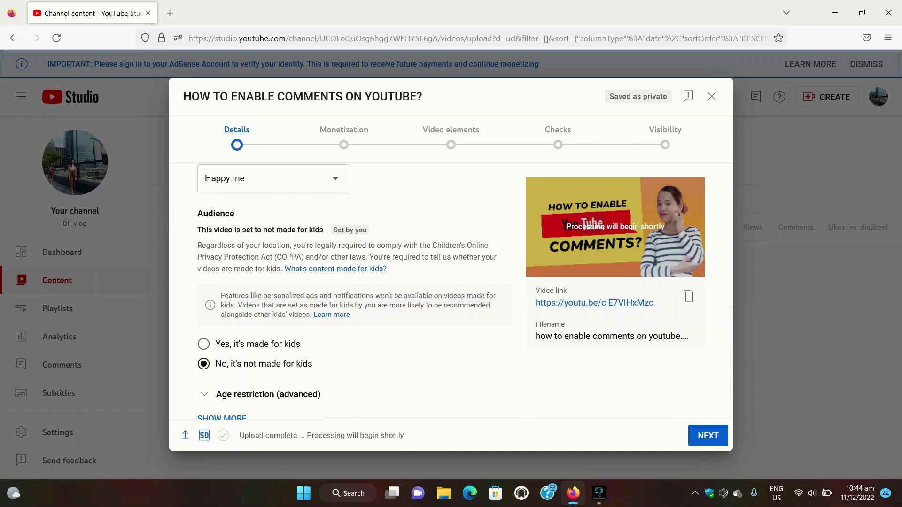
scroll(348, 291, down, 2)
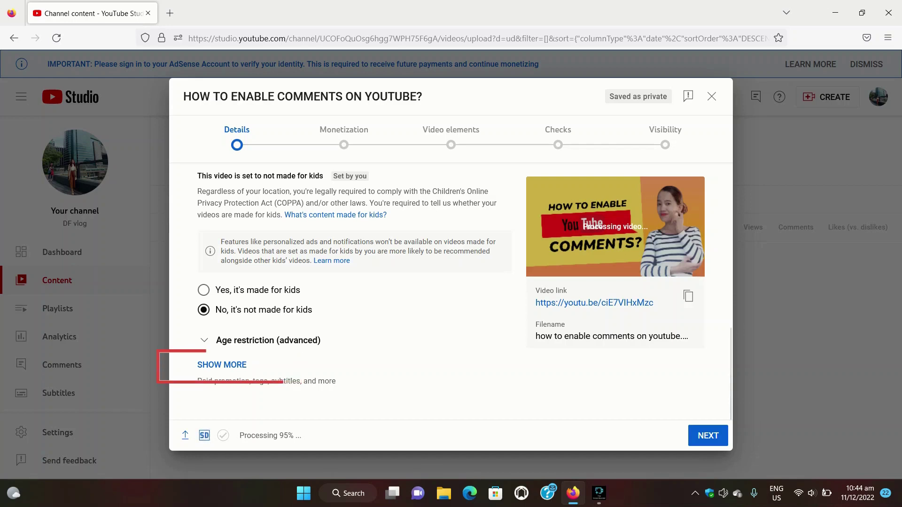
- Reveal the additional video details and put the cursor in the empty Tags field
click(222, 364)
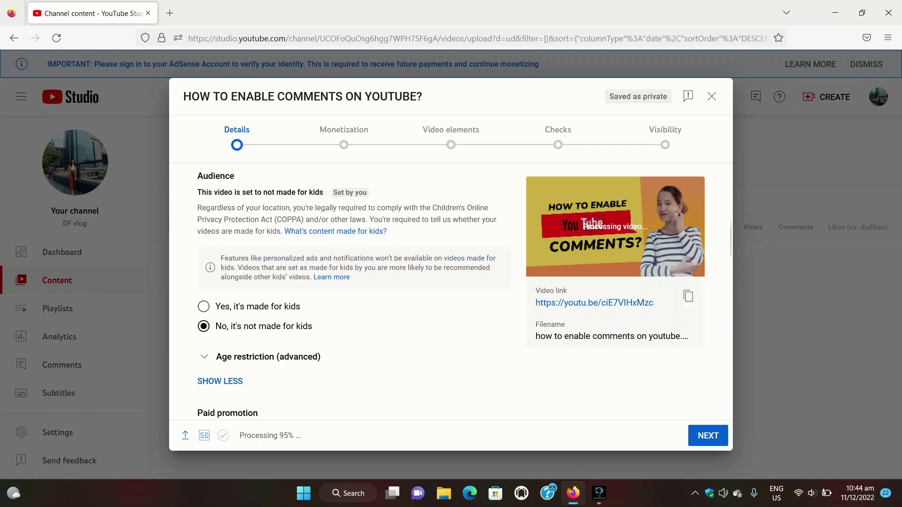
scroll(355, 291, down, 5)
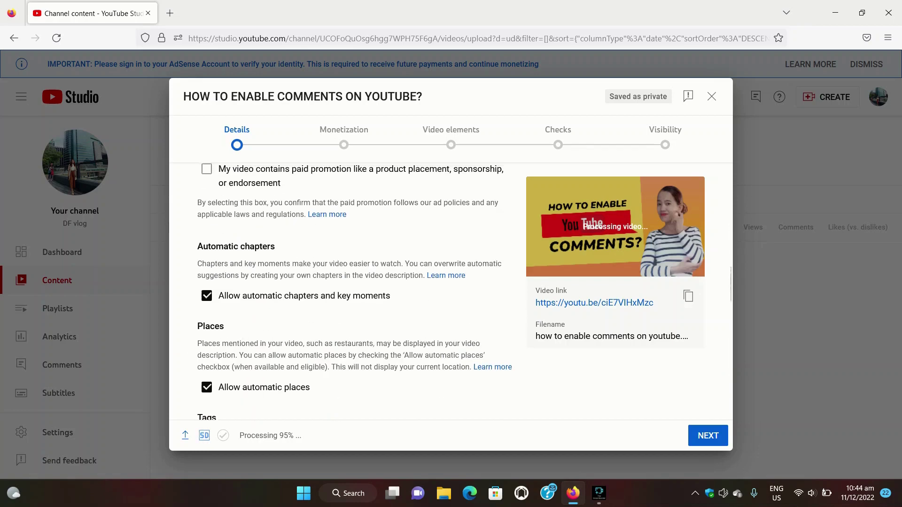
scroll(354, 291, down, 2)
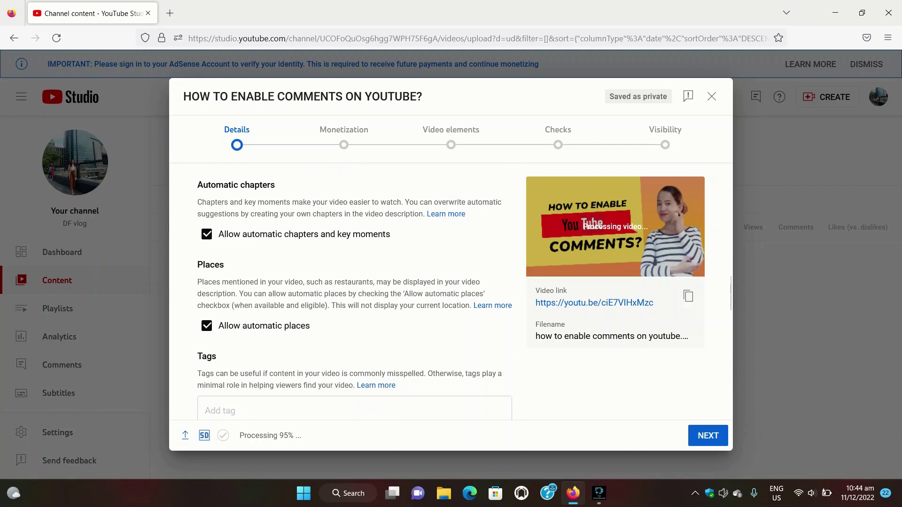
scroll(355, 291, down, 2)
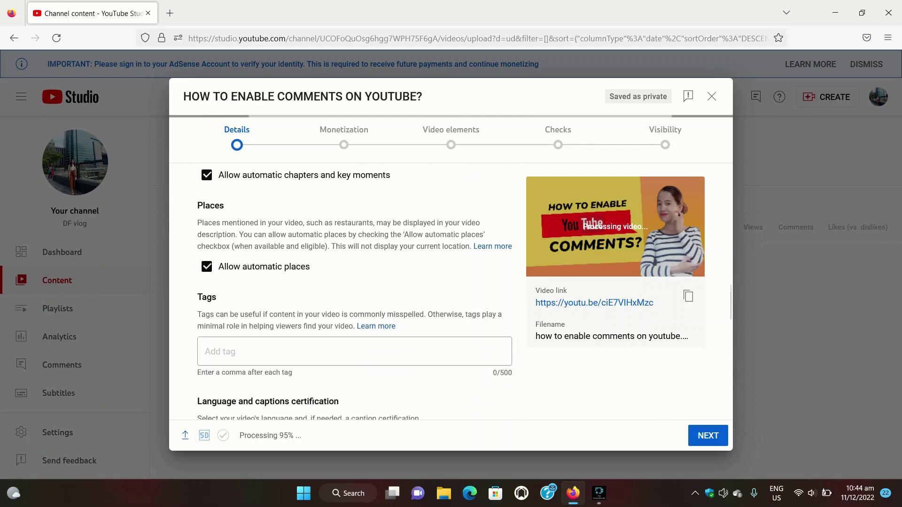
scroll(355, 292, down, 2)
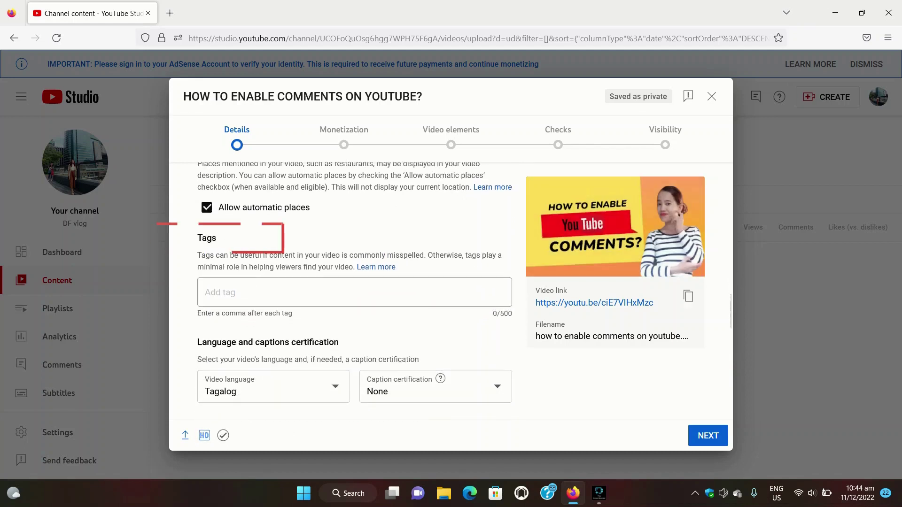
click(355, 292)
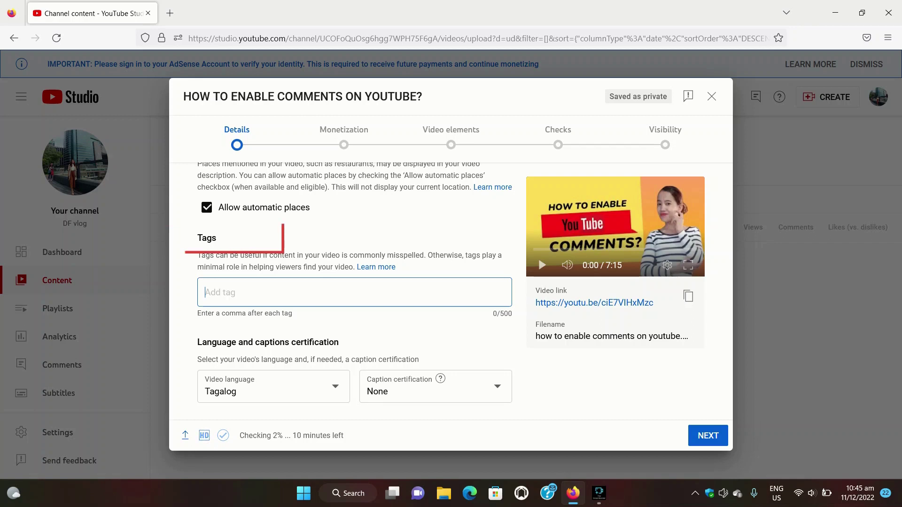
- Enter the tags TUTORIAL, EDITING and TECHNIQUES
text(TU)
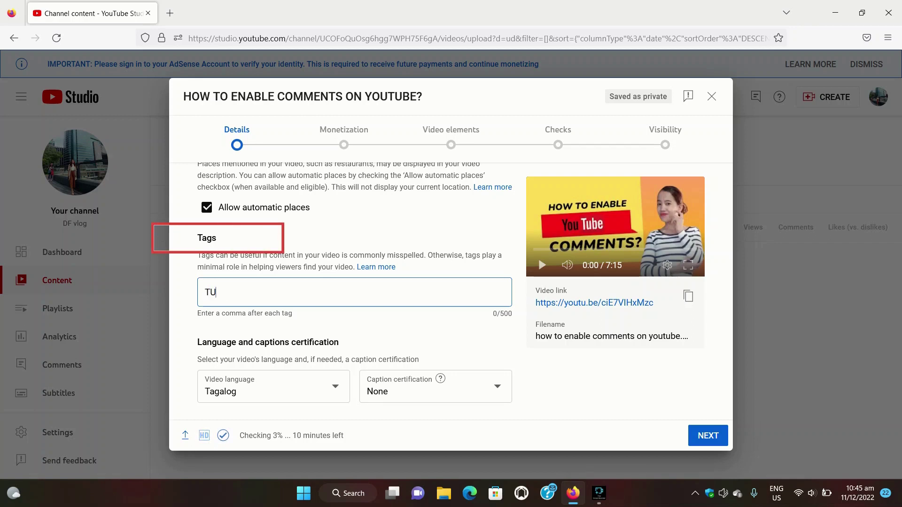
text(TORI)
text(AL)
key(Return)
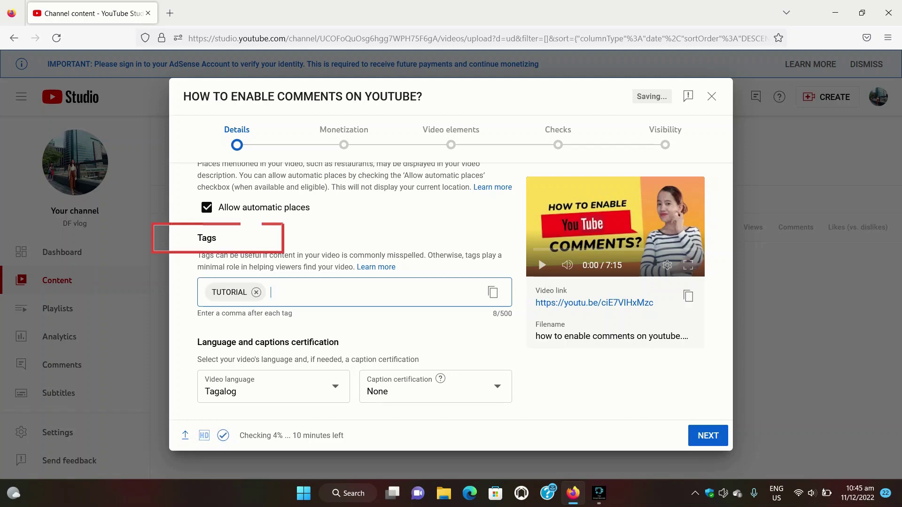
text(ED)
text(ITING)
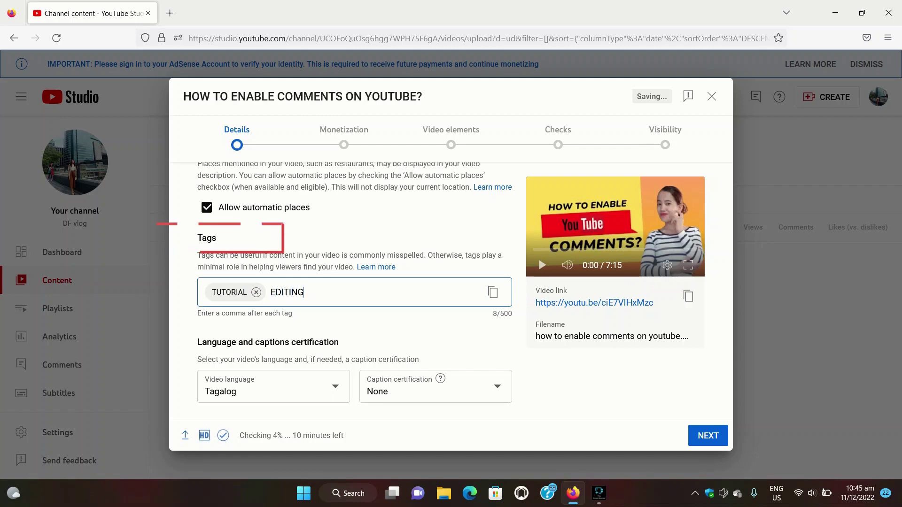
key(Return)
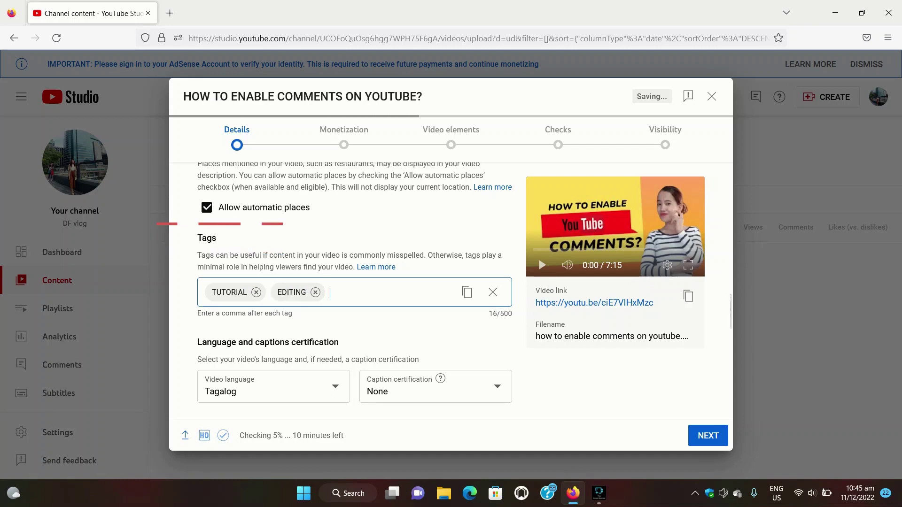
text(TEC)
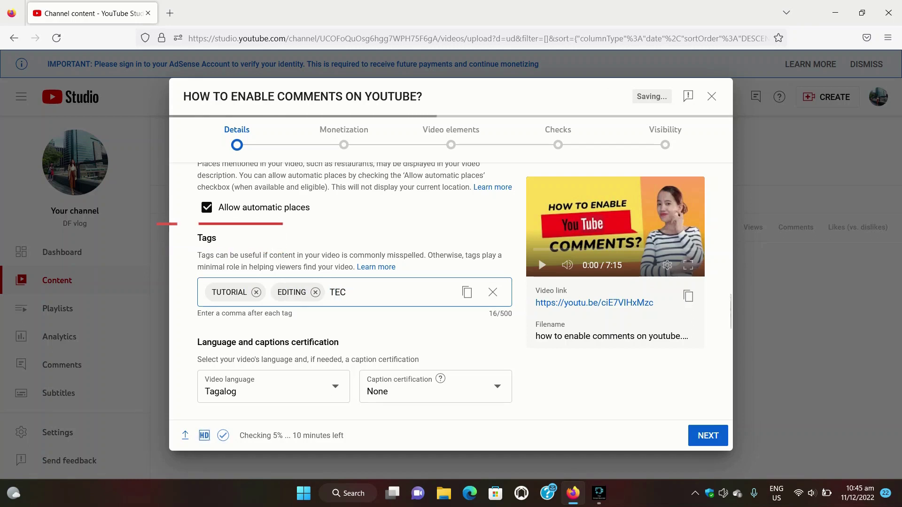
text(HNIQUE)
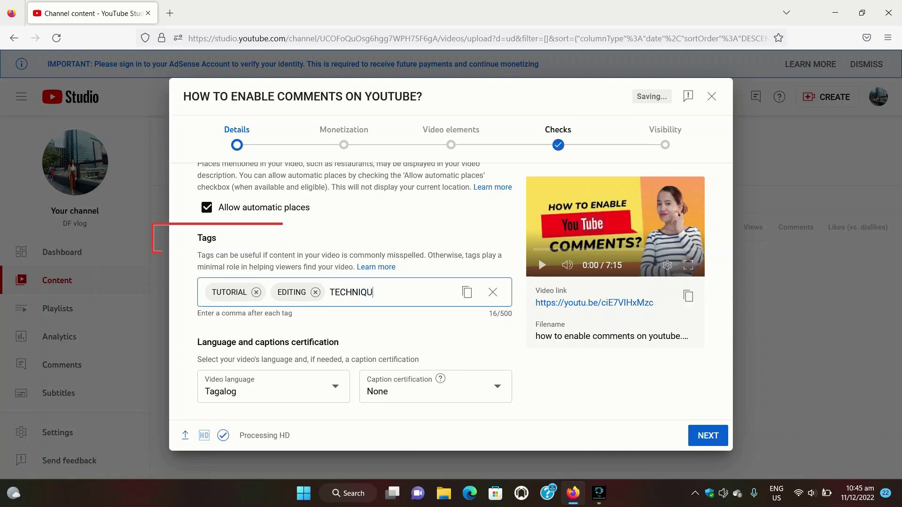
text(S,)
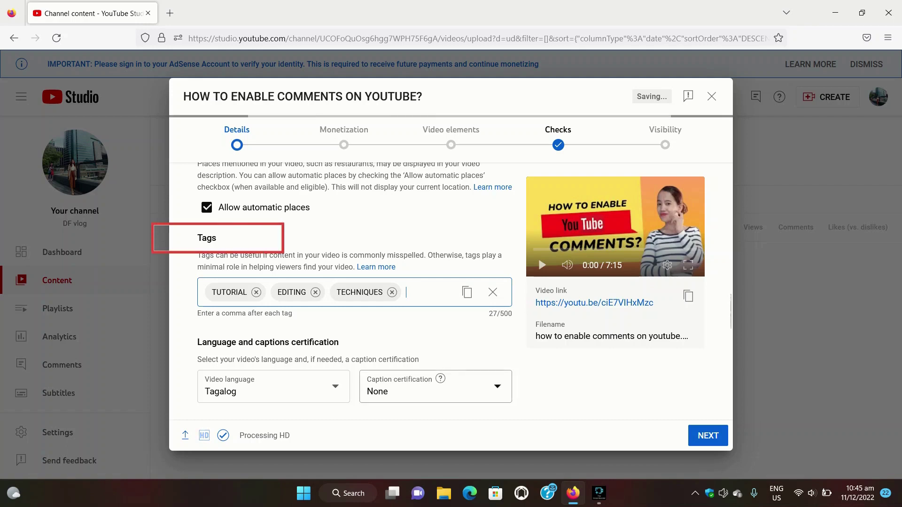
- Review the remaining Details settings, keeping potentially inappropriate comments held for review
scroll(354, 291, down, 1)
scroll(355, 291, down, 1)
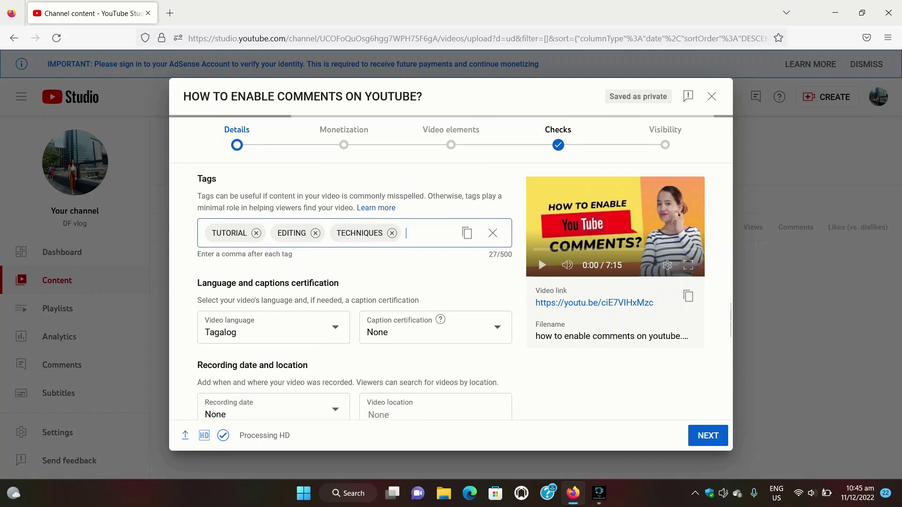
scroll(354, 291, down, 2)
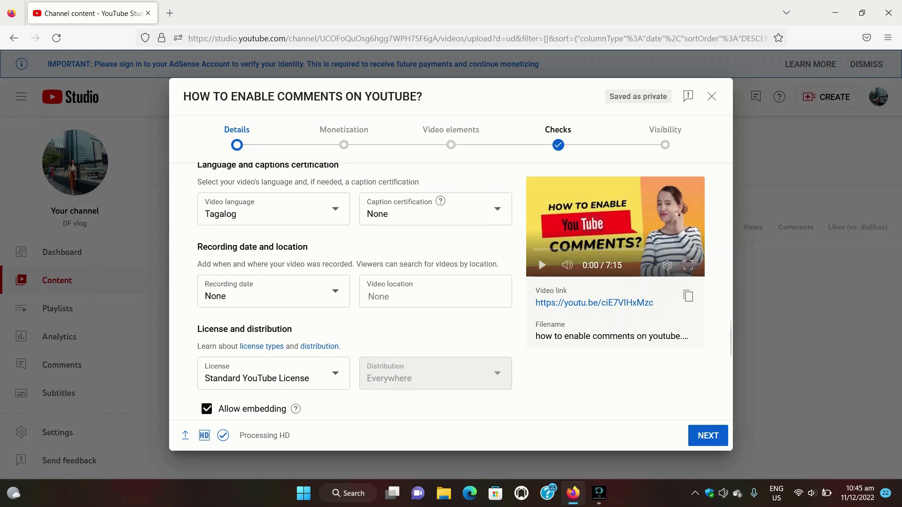
scroll(355, 288, down, 1)
scroll(355, 291, down, 1)
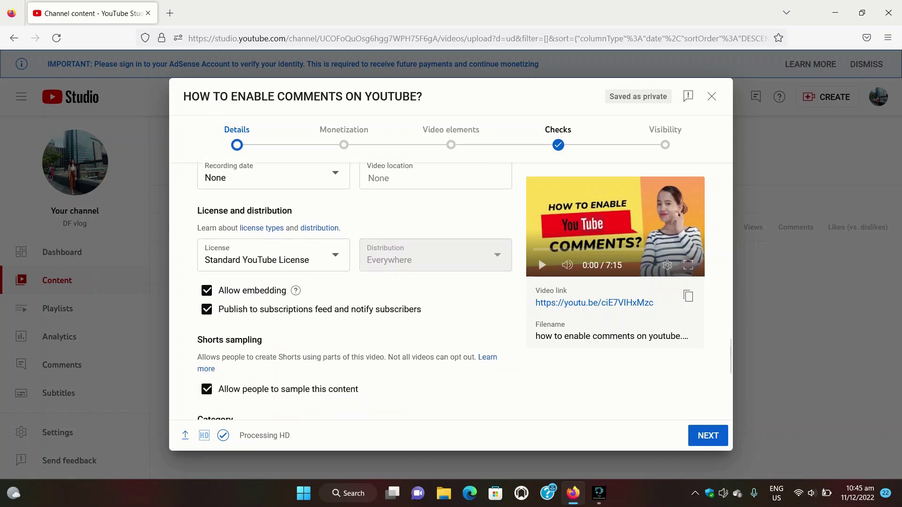
scroll(355, 291, down, 2)
scroll(355, 291, down, 1)
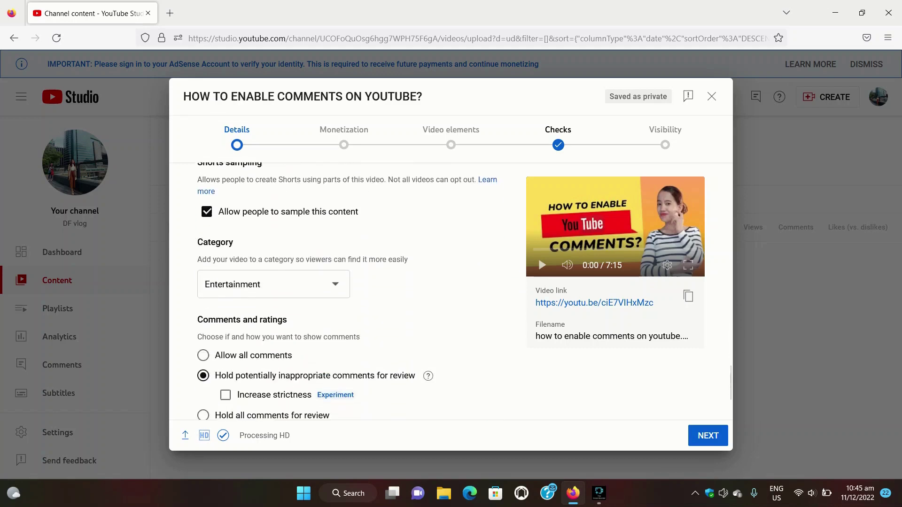
scroll(354, 291, down, 1)
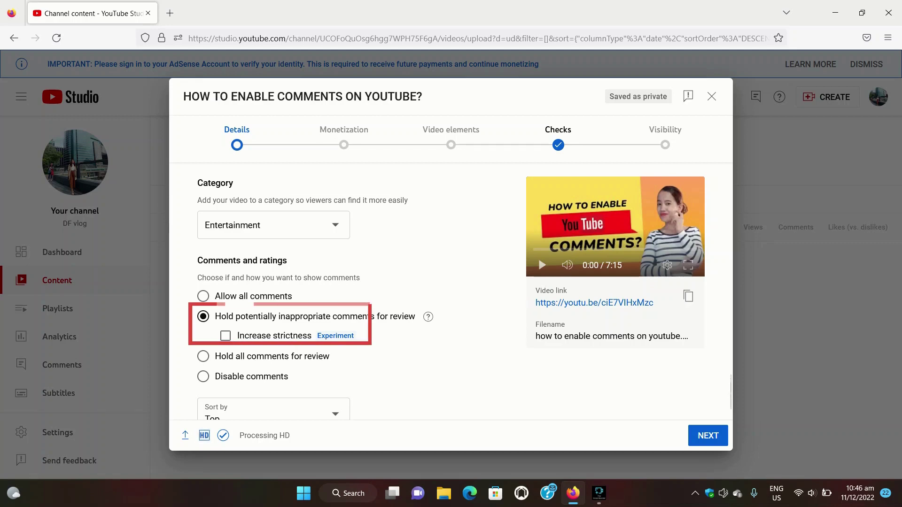
scroll(329, 292, down, 3)
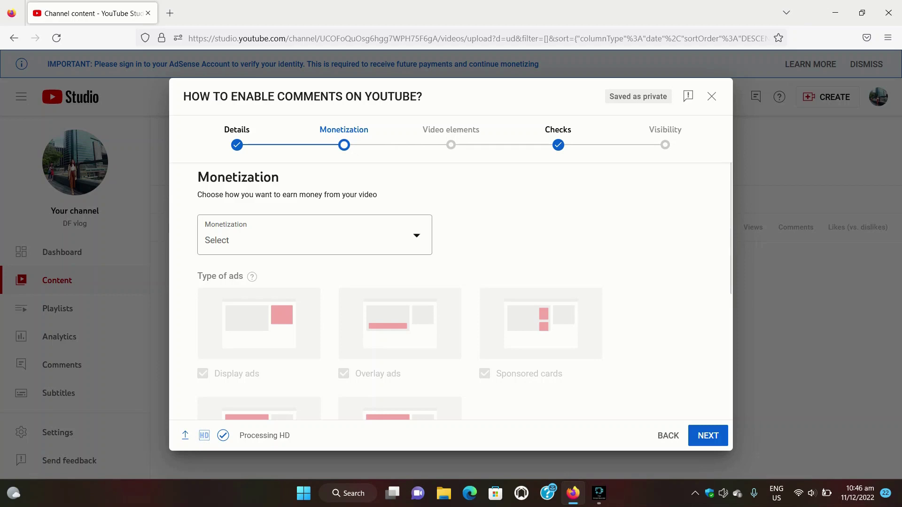
- Turn monetization On for the video and continue to the Ad suitability step
click(416, 235)
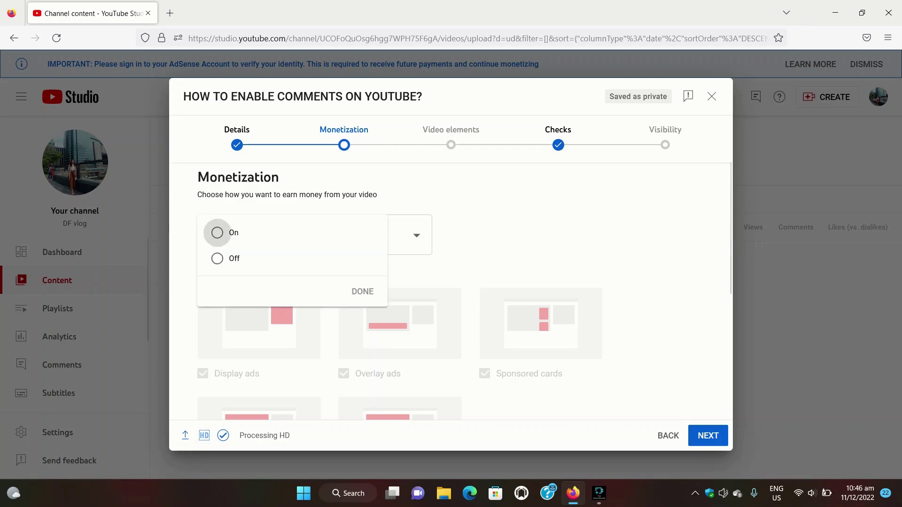
click(217, 233)
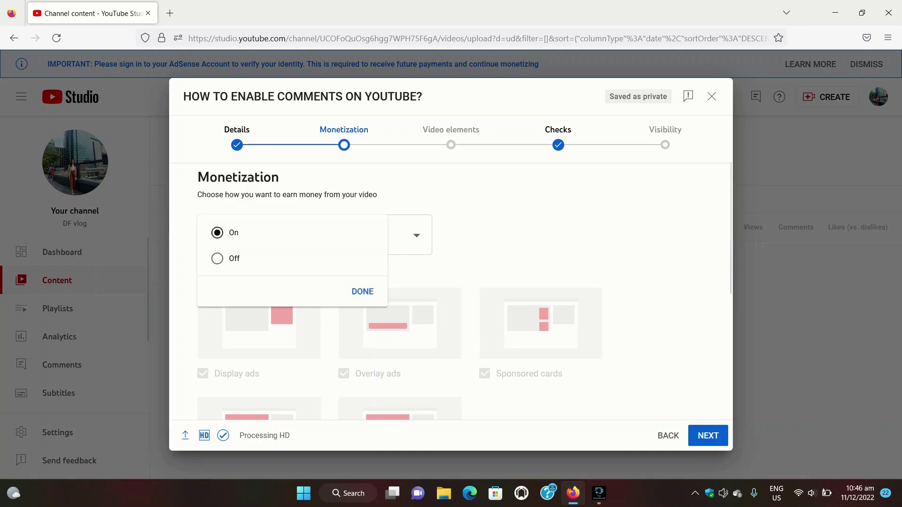
click(362, 291)
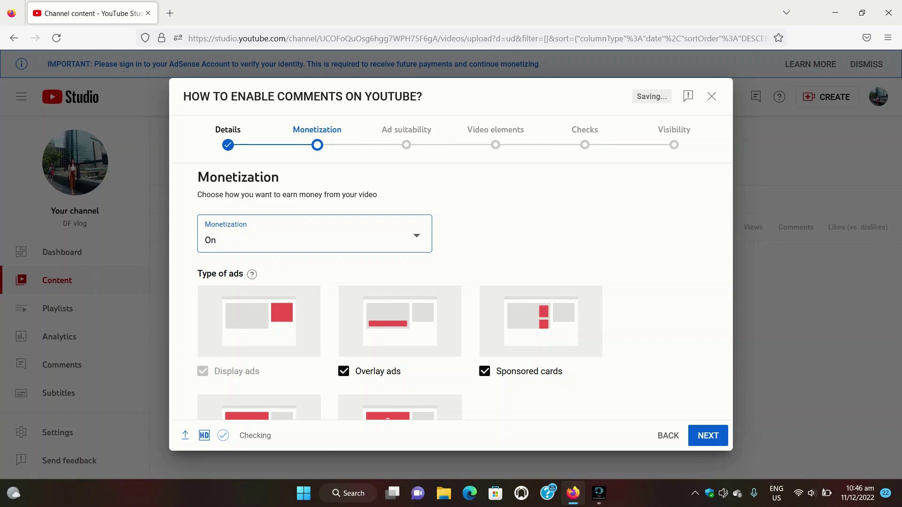
click(708, 435)
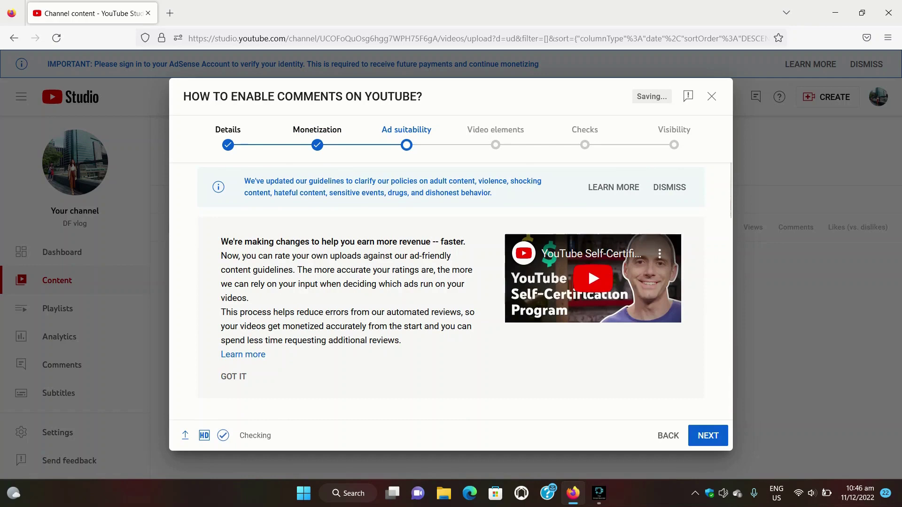
- Declare 'None of the above' for ad suitability, then continue to Video elements
scroll(450, 289, down, 3)
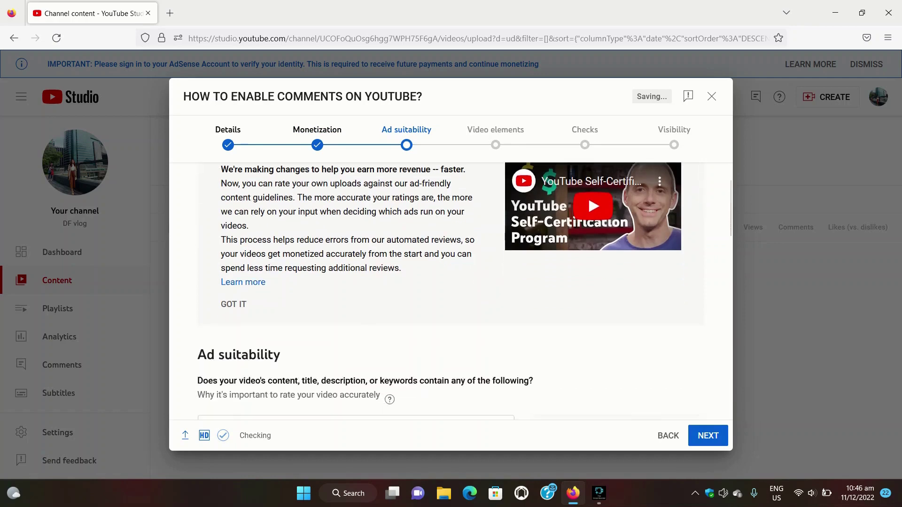
scroll(450, 289, down, 2)
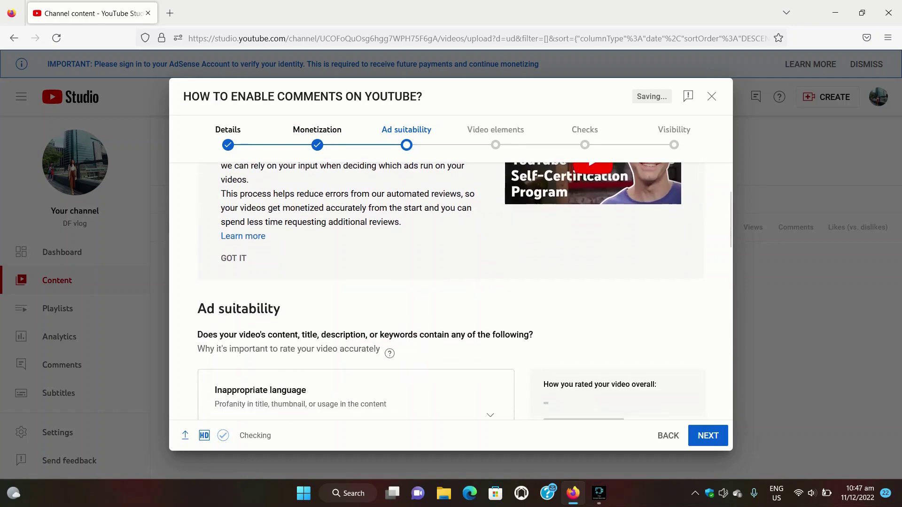
scroll(450, 292, up, 3)
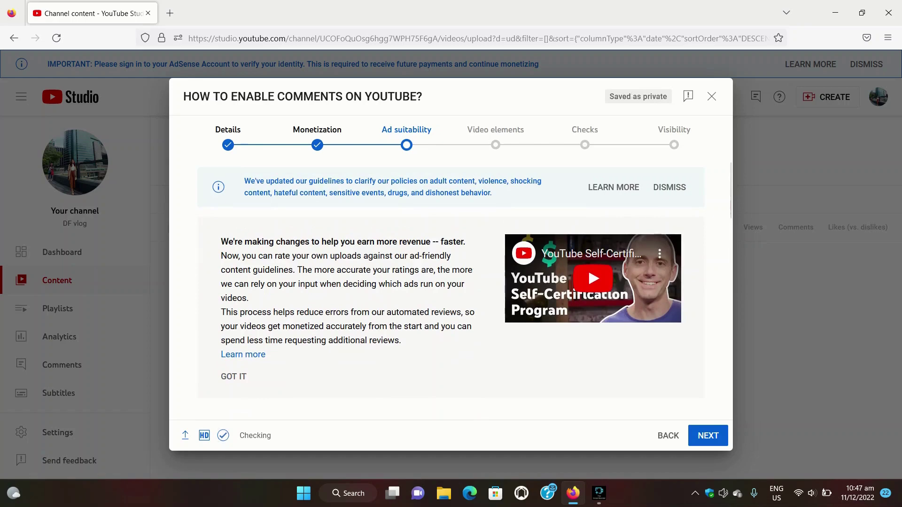
scroll(450, 288, down, 2)
scroll(450, 289, down, 3)
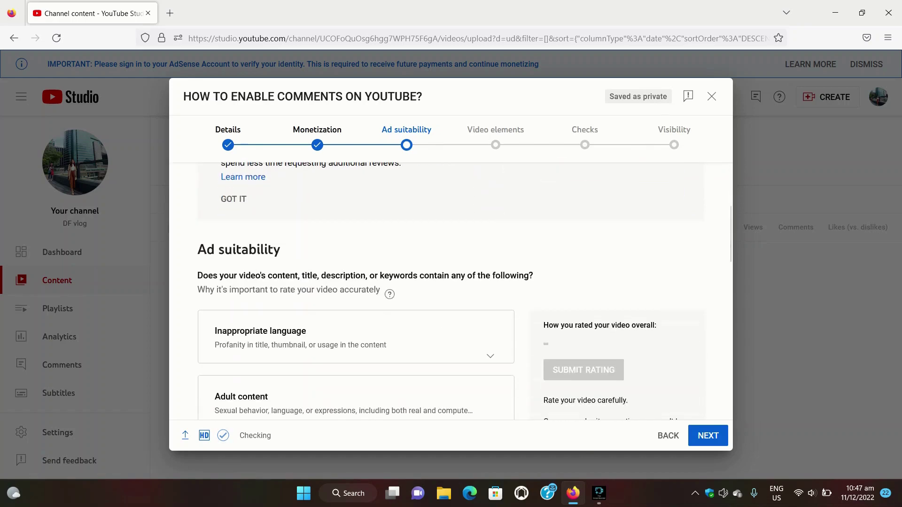
scroll(450, 289, down, 2)
scroll(450, 289, down, 7)
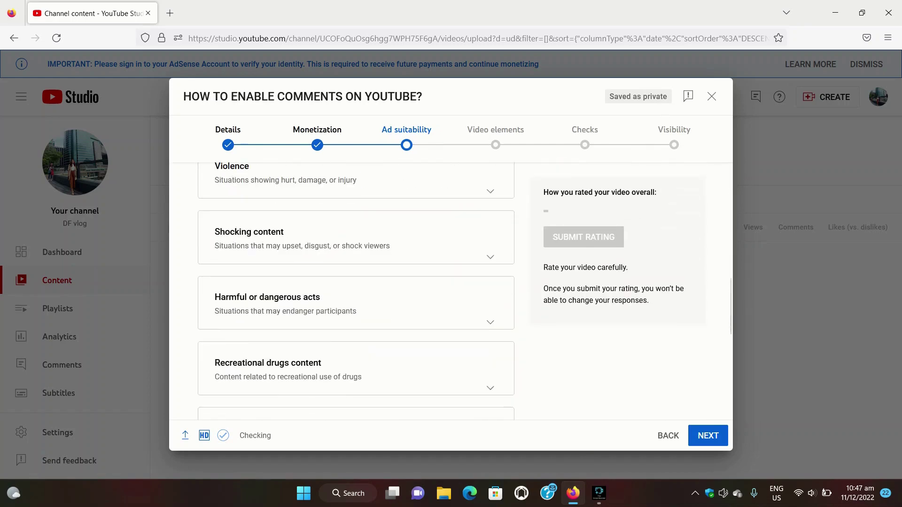
scroll(356, 291, down, 4)
scroll(356, 291, down, 2)
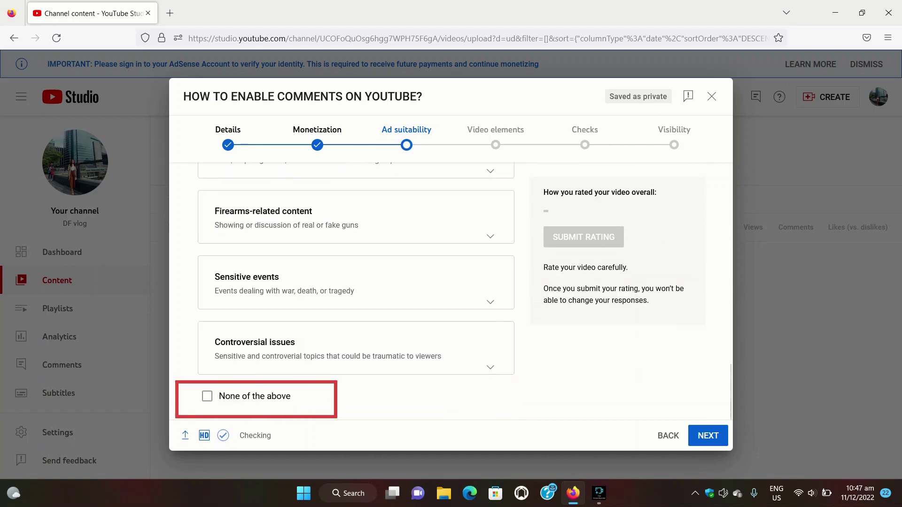
click(208, 396)
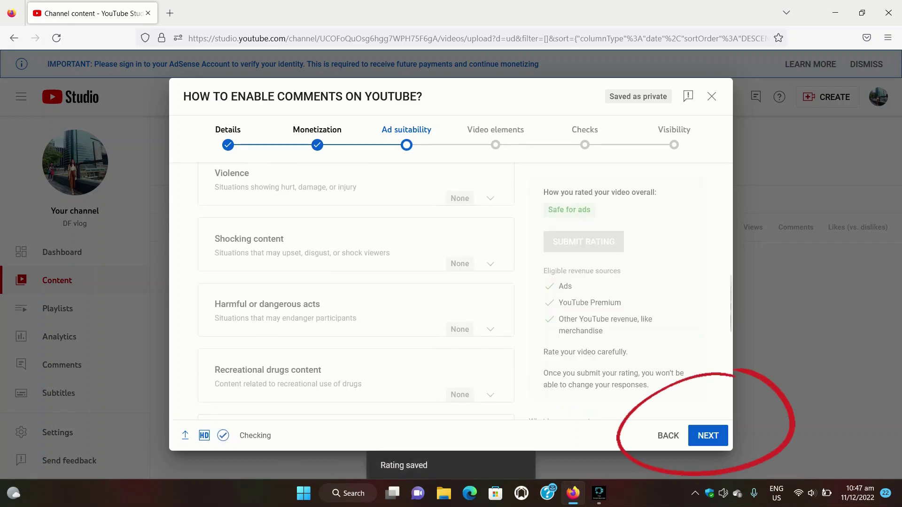
scroll(356, 291, down, 3)
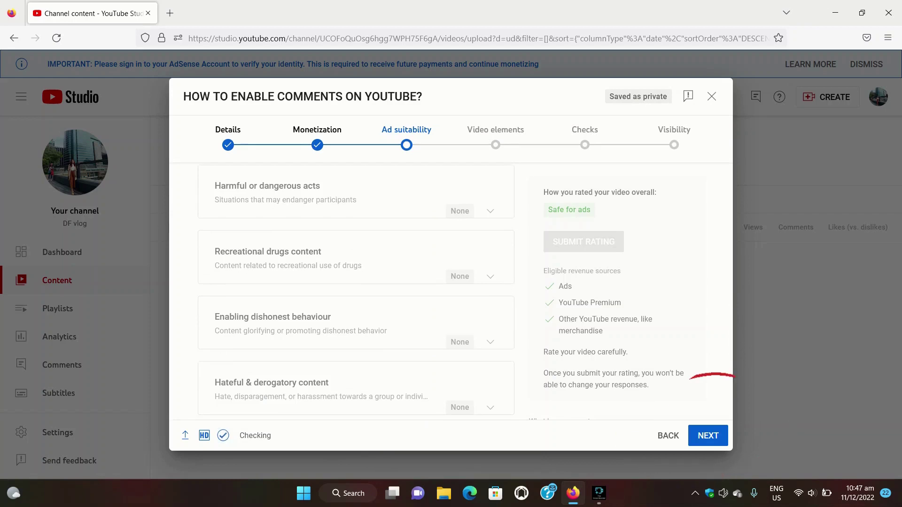
click(708, 436)
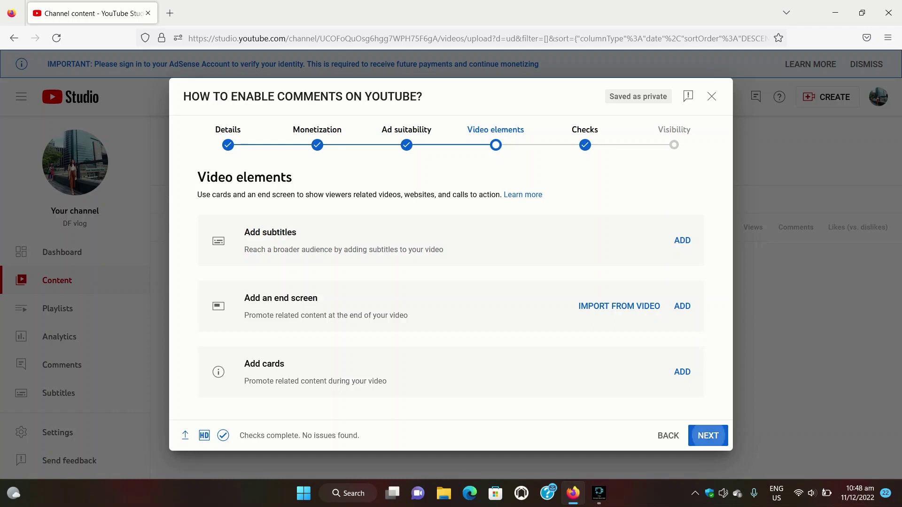
- Advance past Video elements and Checks to reach the Visibility step
click(708, 435)
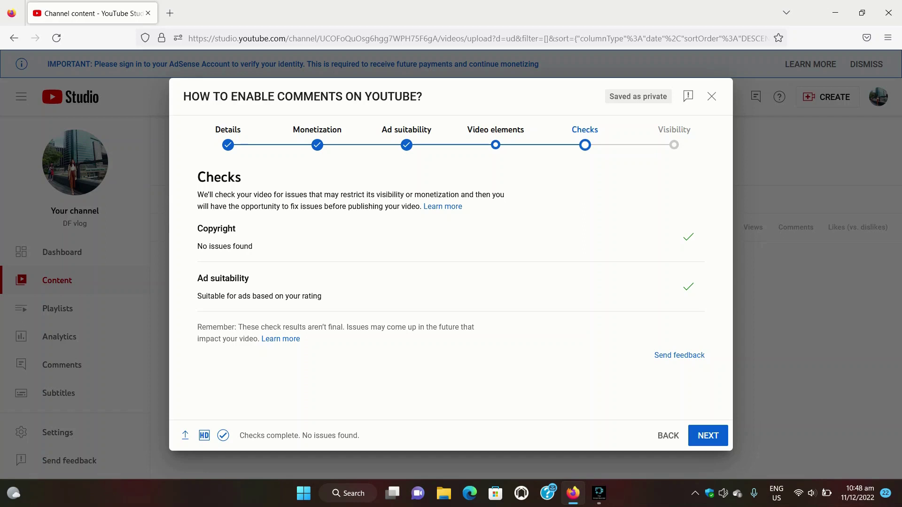
click(714, 435)
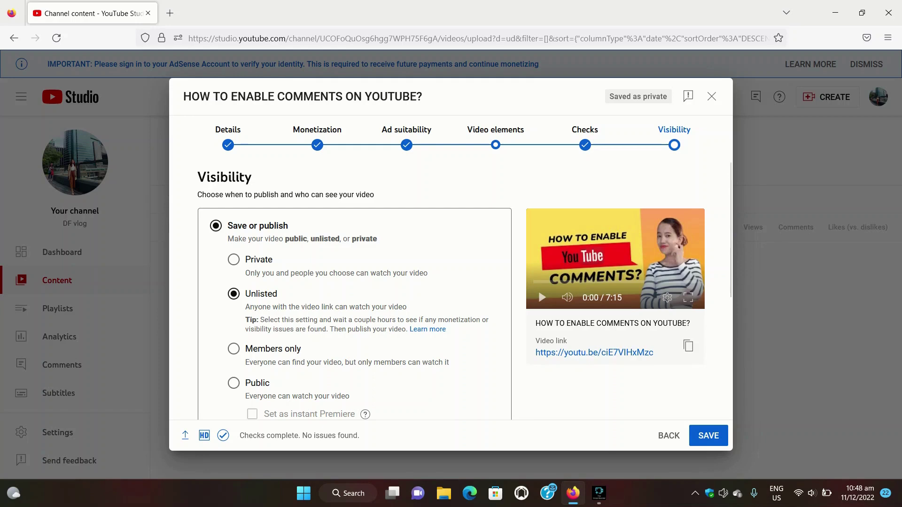
scroll(451, 292, down, 2)
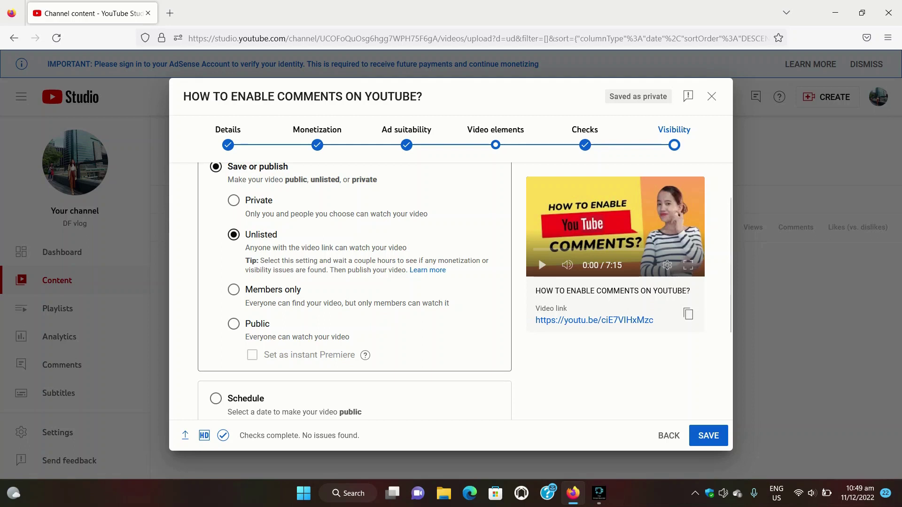
scroll(354, 291, down, 2)
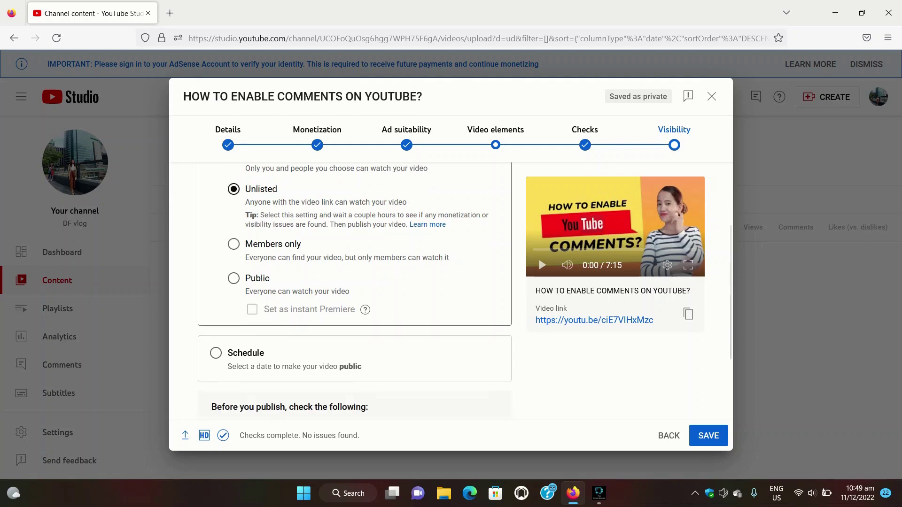
scroll(355, 292, down, 1)
scroll(355, 291, up, 3)
scroll(355, 291, up, 3)
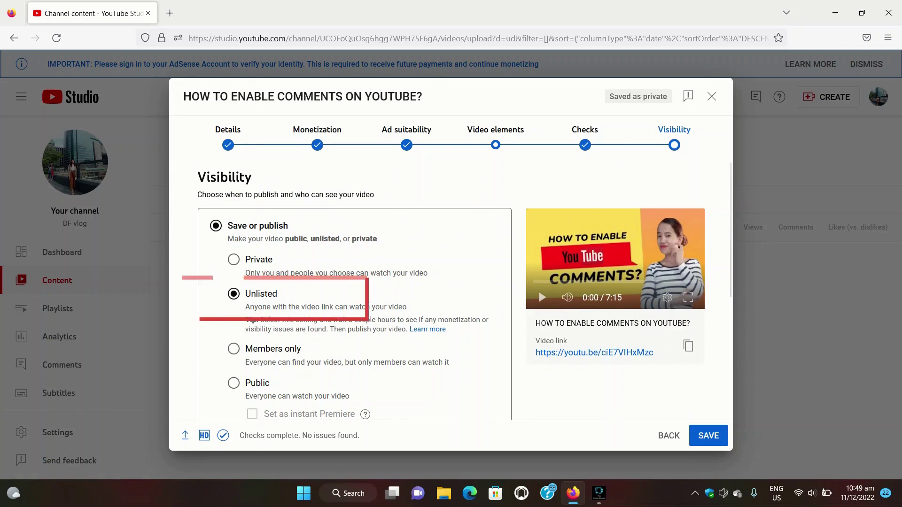
scroll(451, 291, down, 2)
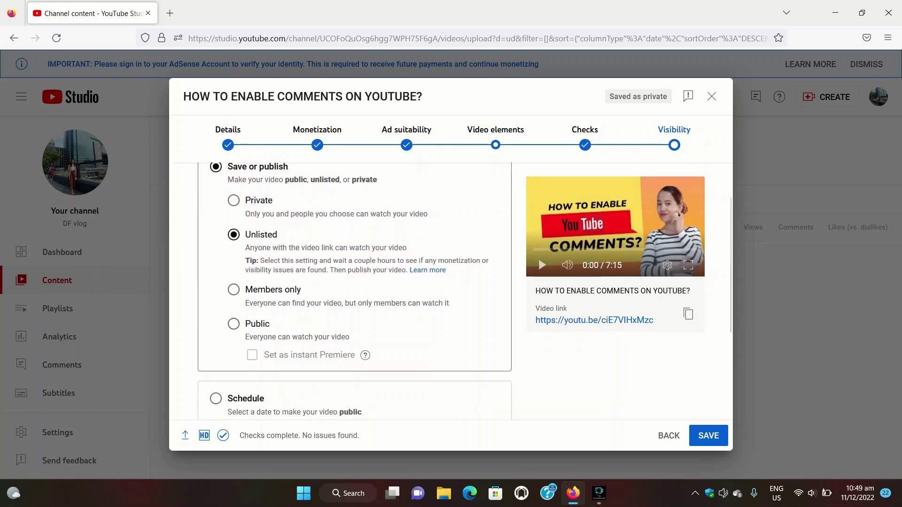
scroll(354, 291, down, 2)
scroll(354, 291, down, 2)
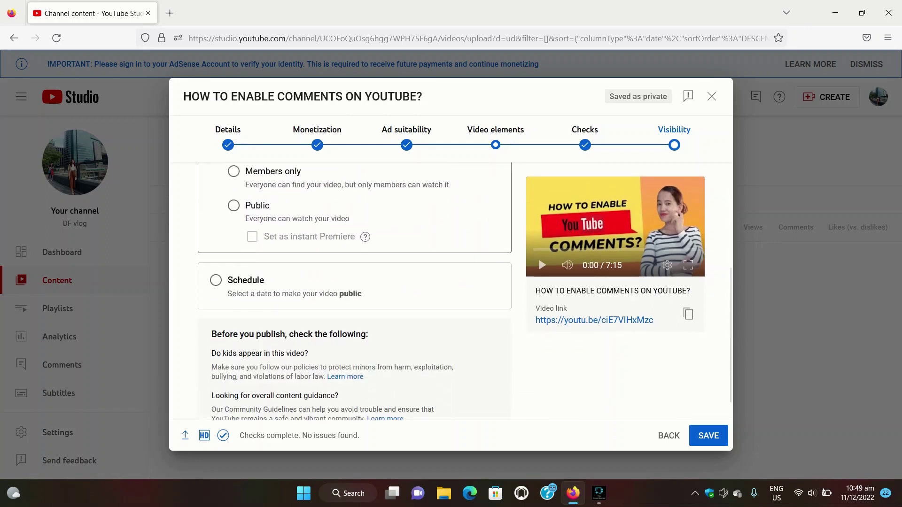
scroll(355, 291, down, 1)
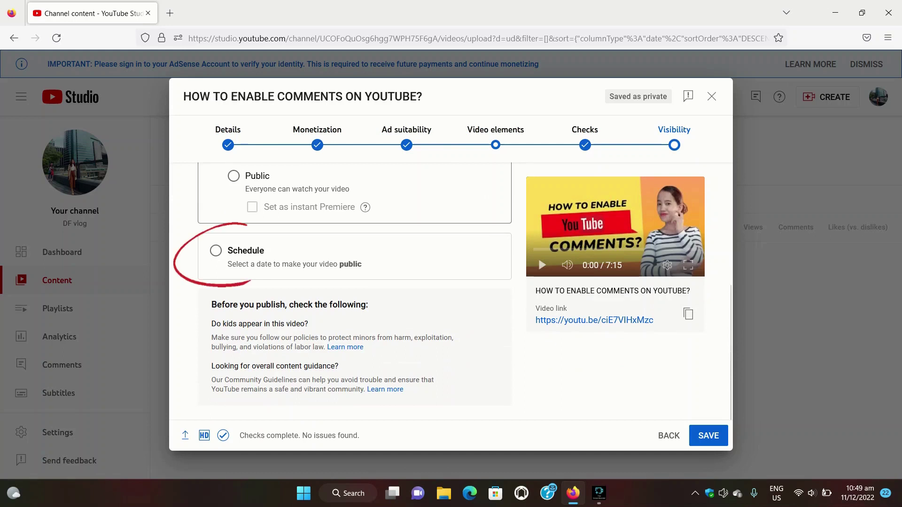
- Switch visibility to Schedule with a publish date of December 13, 2022
click(215, 250)
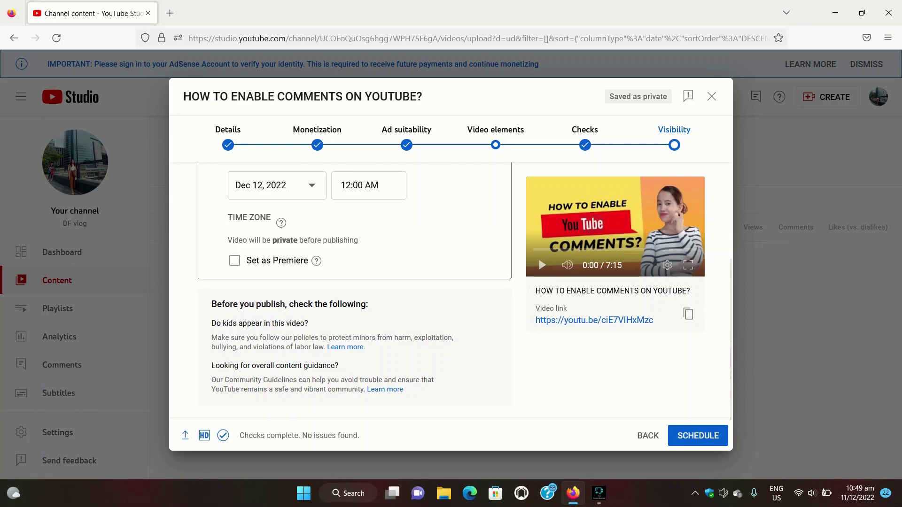
click(277, 185)
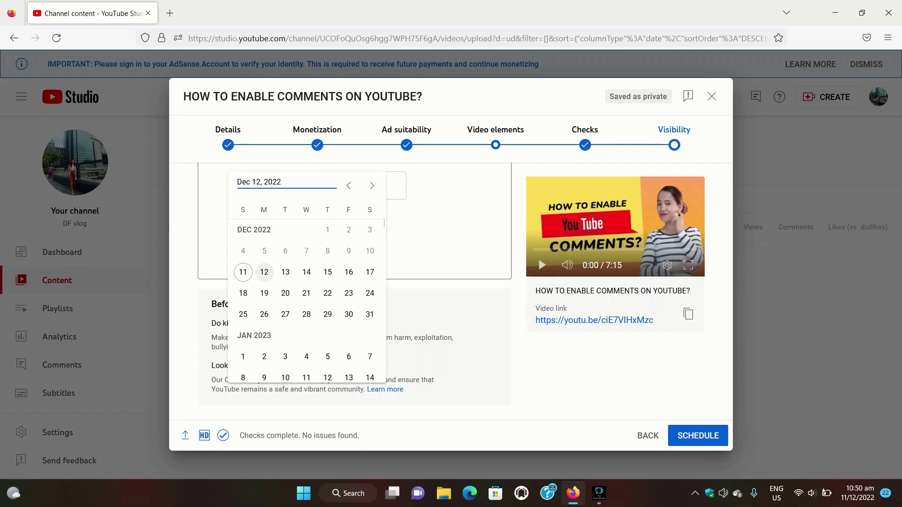
click(264, 272)
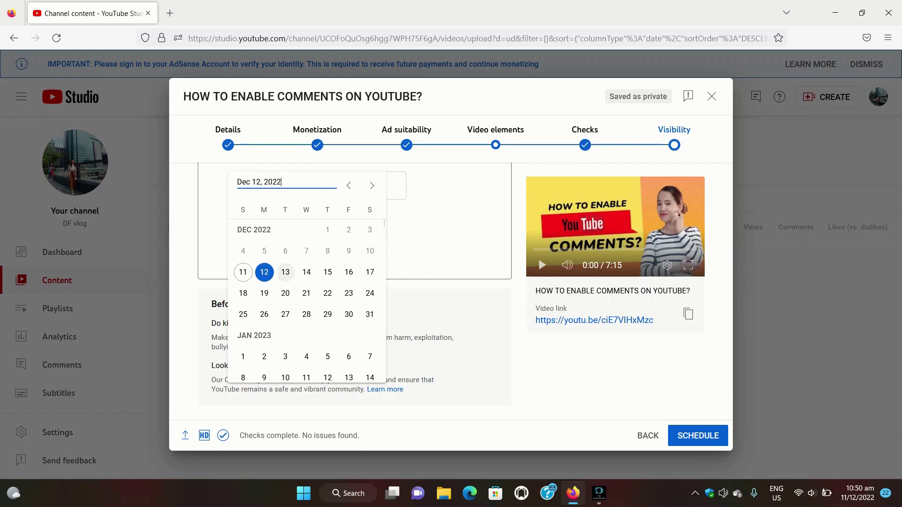
click(285, 272)
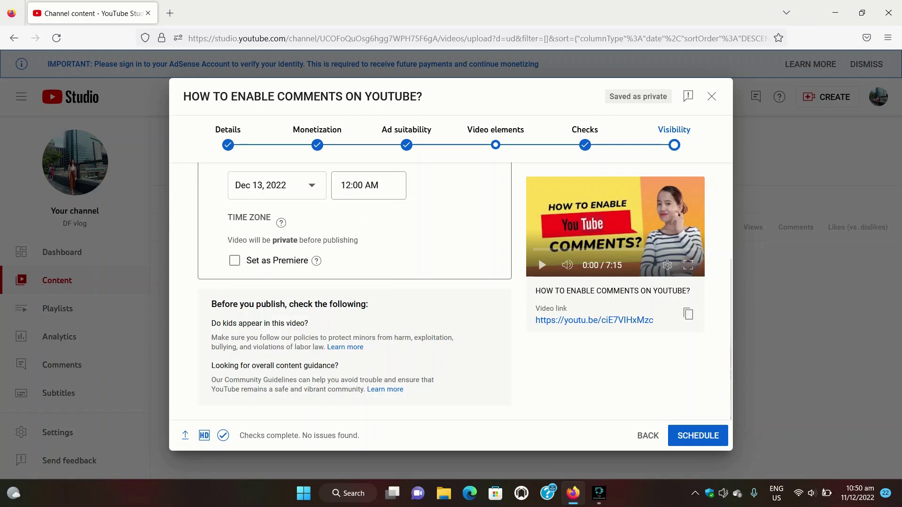
click(378, 185)
drag(378, 185, 341, 185)
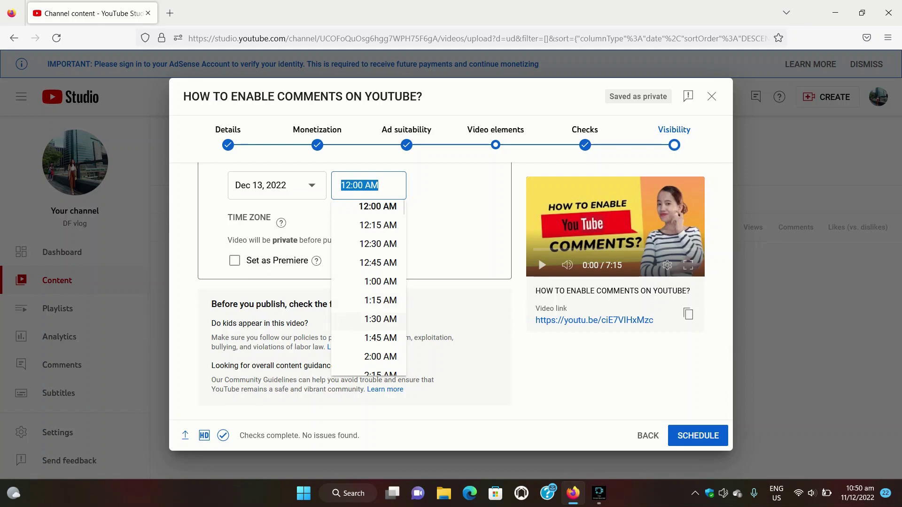
- Set the publish time to 10:00 AM and make the scheduled release a Premiere
scroll(369, 287, down, 2)
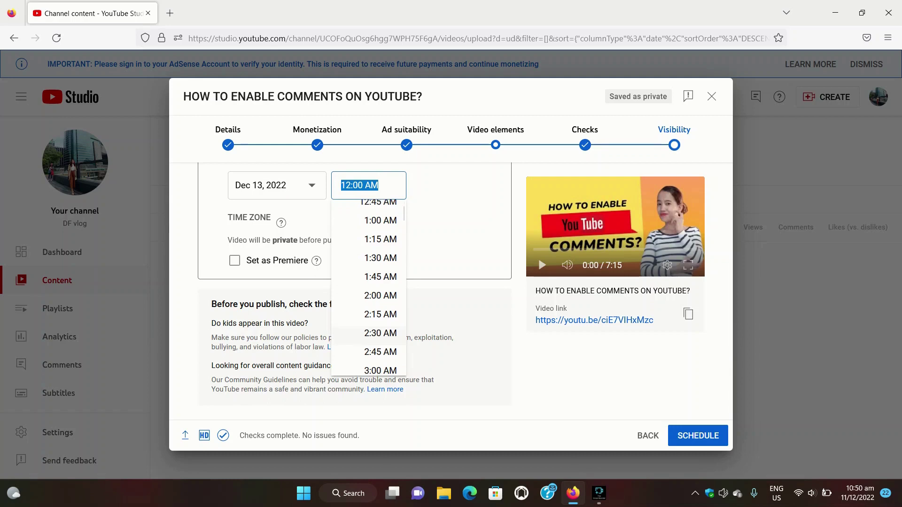
scroll(369, 306, down, 4)
scroll(369, 305, down, 3)
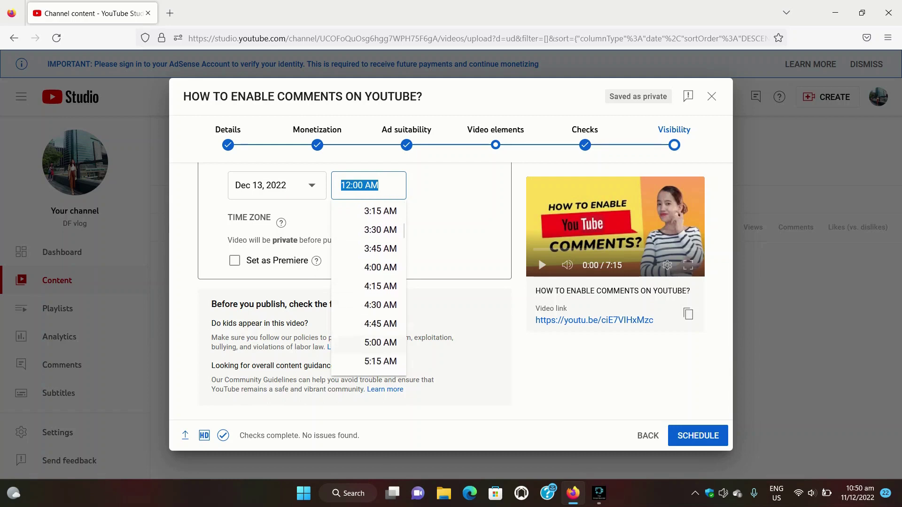
scroll(369, 305, down, 2)
scroll(369, 291, down, 2)
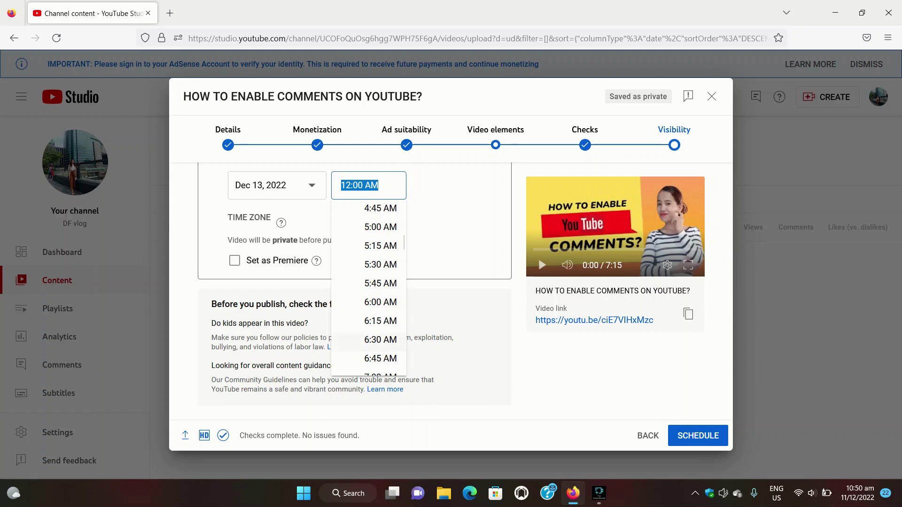
scroll(369, 345, down, 2)
scroll(369, 345, down, 1)
scroll(368, 345, down, 2)
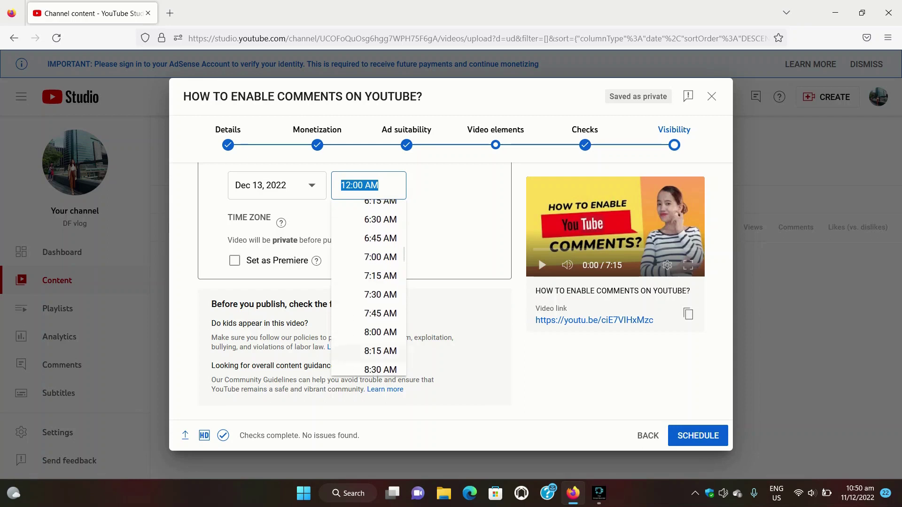
scroll(369, 346, down, 1)
scroll(369, 345, down, 1)
scroll(369, 345, down, 3)
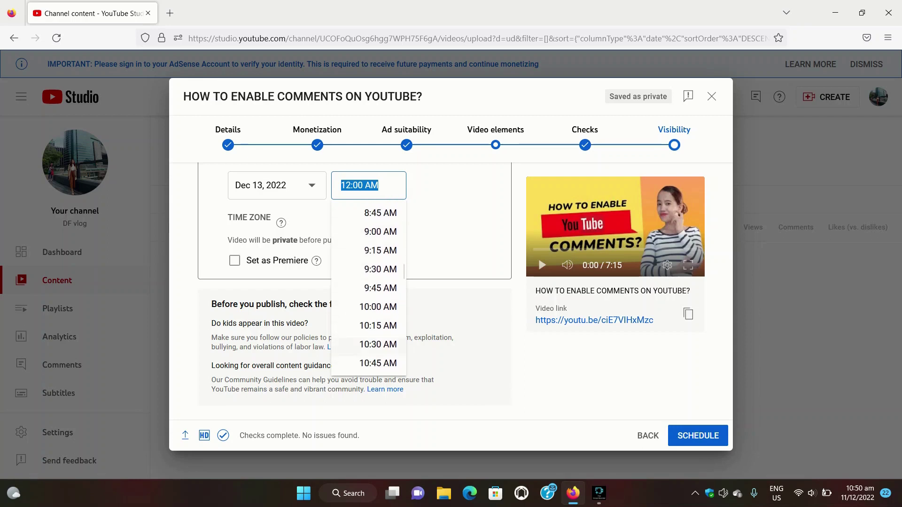
click(378, 307)
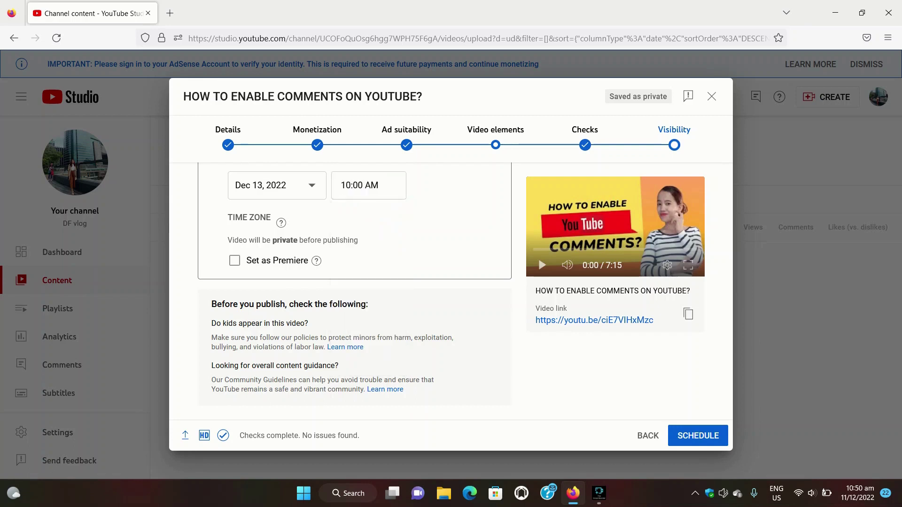
click(369, 186)
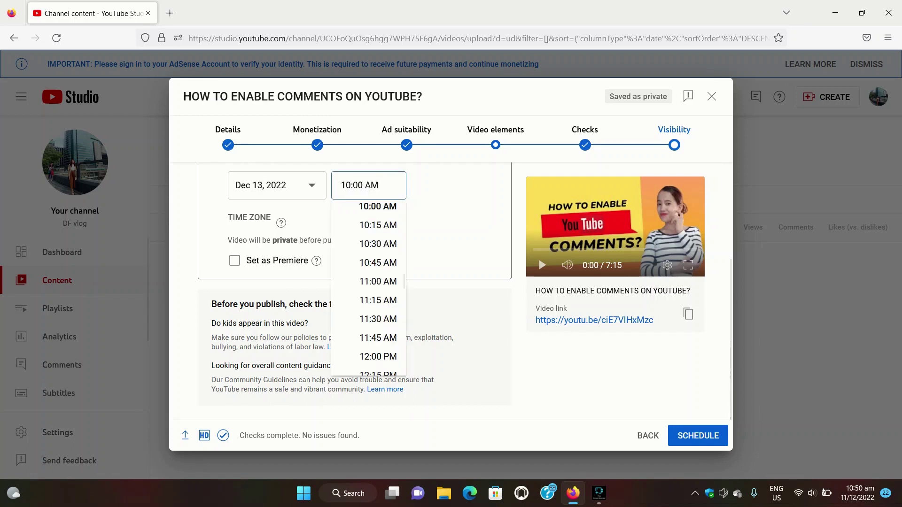
key(Escape)
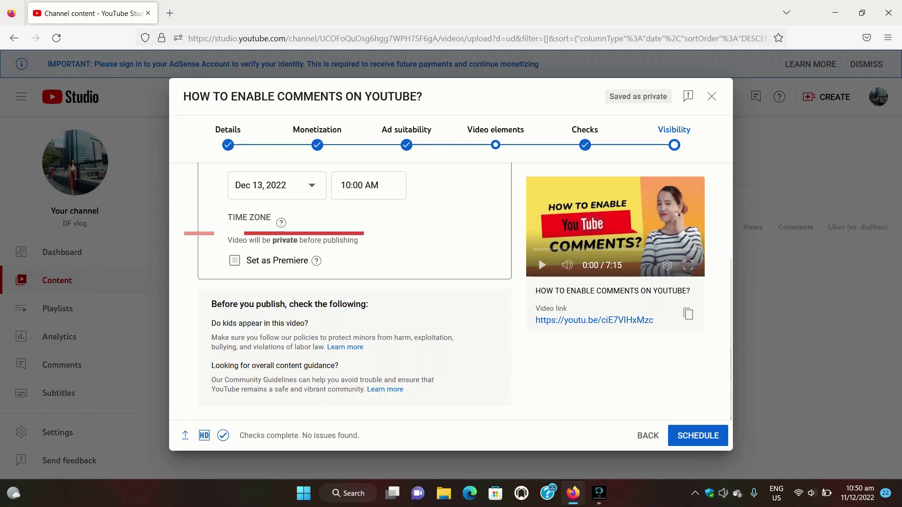
click(234, 260)
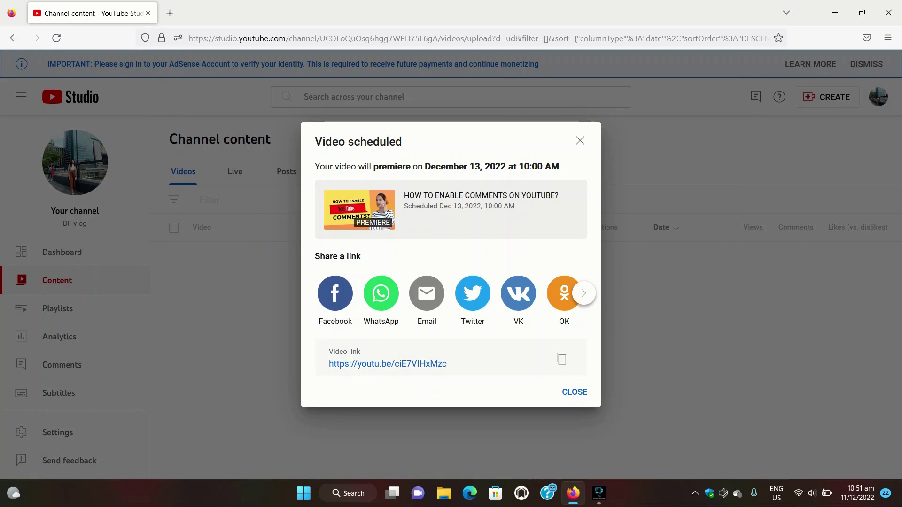
- Dismiss the 'Video scheduled' confirmation to return to Channel content
click(575, 392)
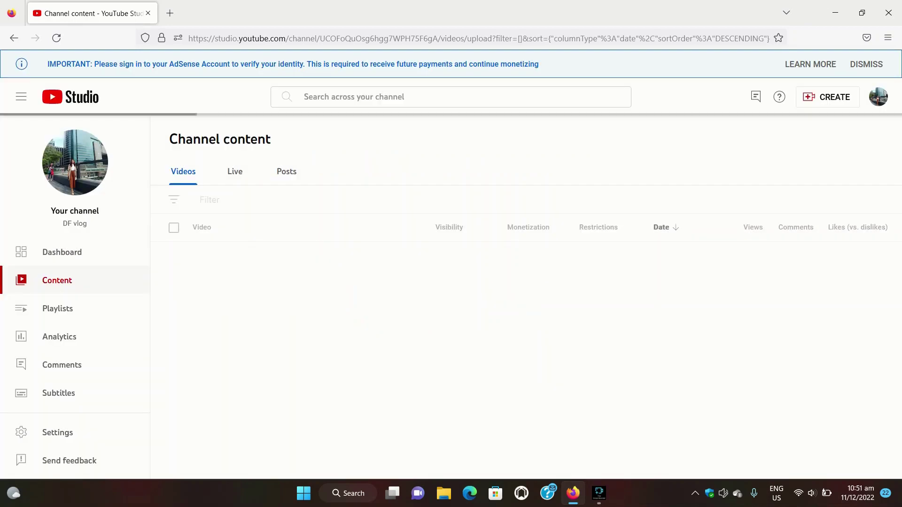